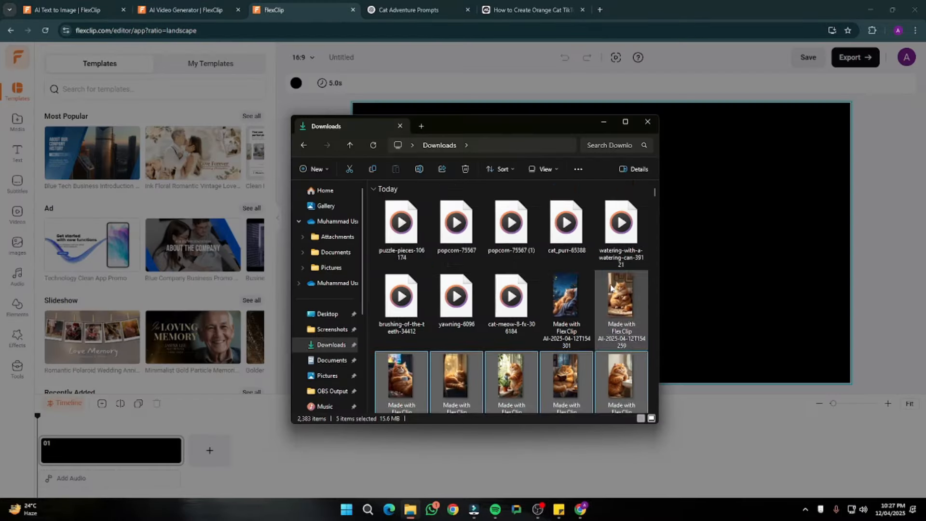
- Import the FlexClip cat videos from Downloads and add all eight clips to the timeline, beginning with the cat lying on its back
scroll(611, 288, down, 2)
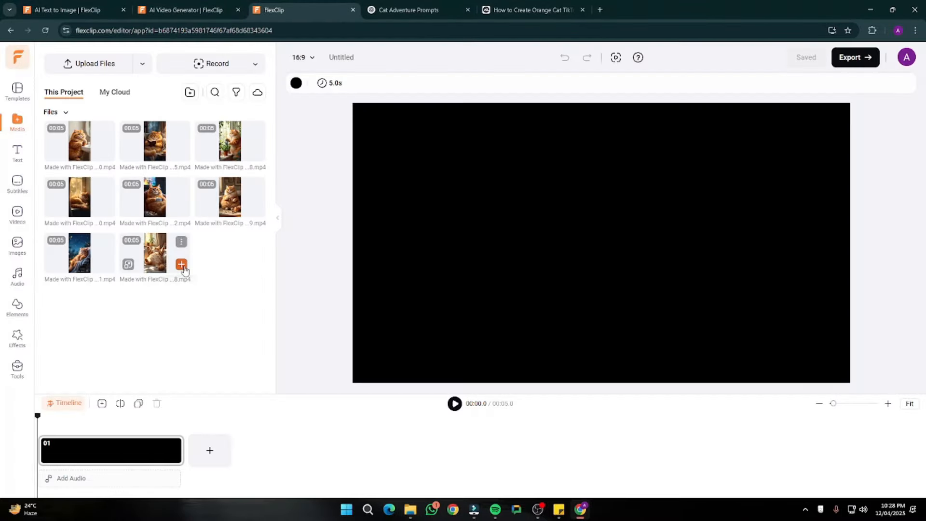
click(181, 264)
click(106, 153)
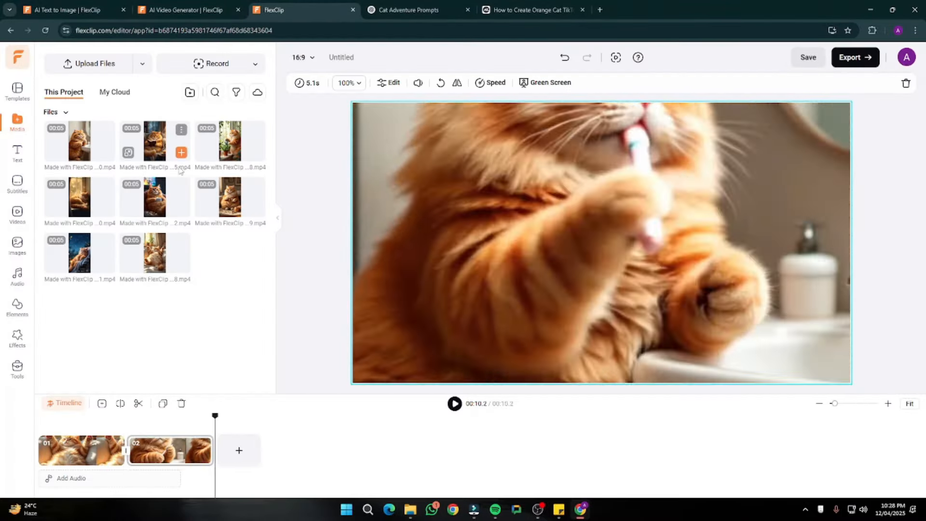
click(181, 153)
click(257, 153)
click(106, 208)
click(182, 208)
click(257, 208)
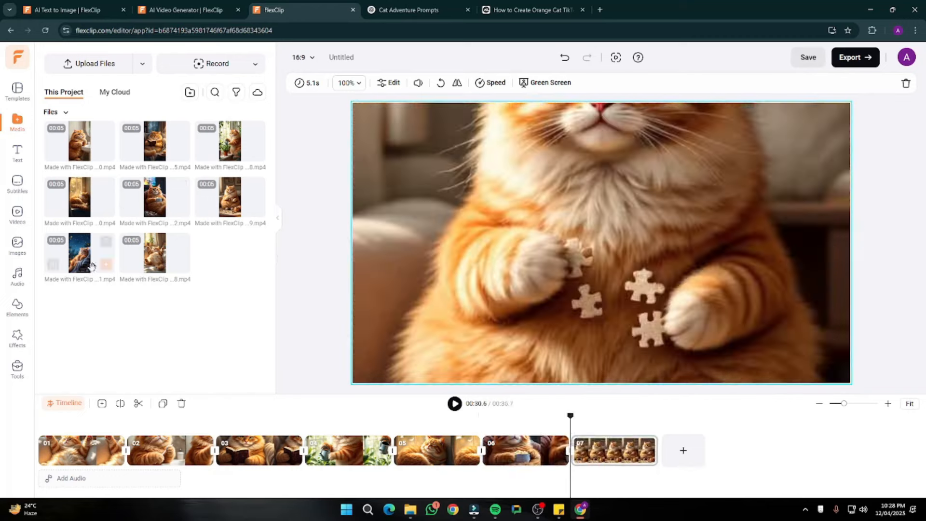
click(106, 264)
- Move the playhead back to the first timeline clip and increase its playback speed
click(346, 418)
drag(345, 417, 128, 434)
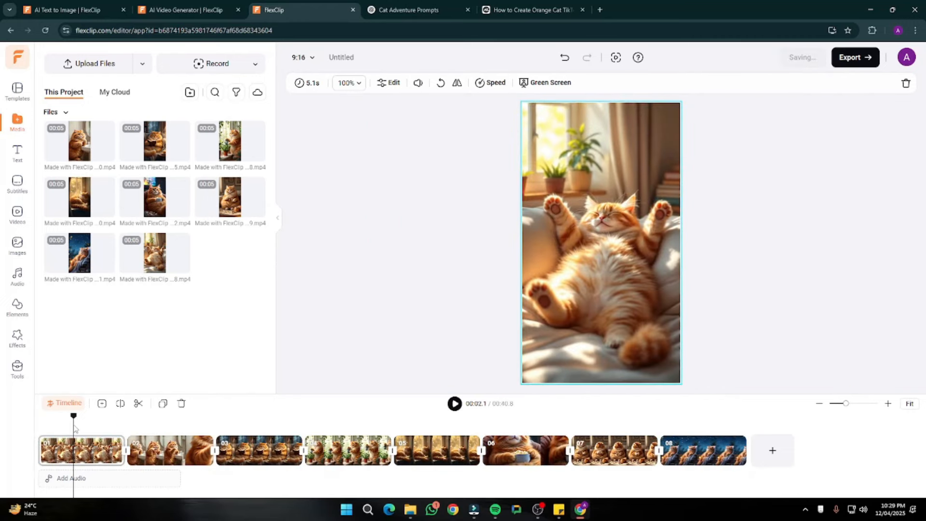
click(490, 82)
drag(133, 109, 176, 113)
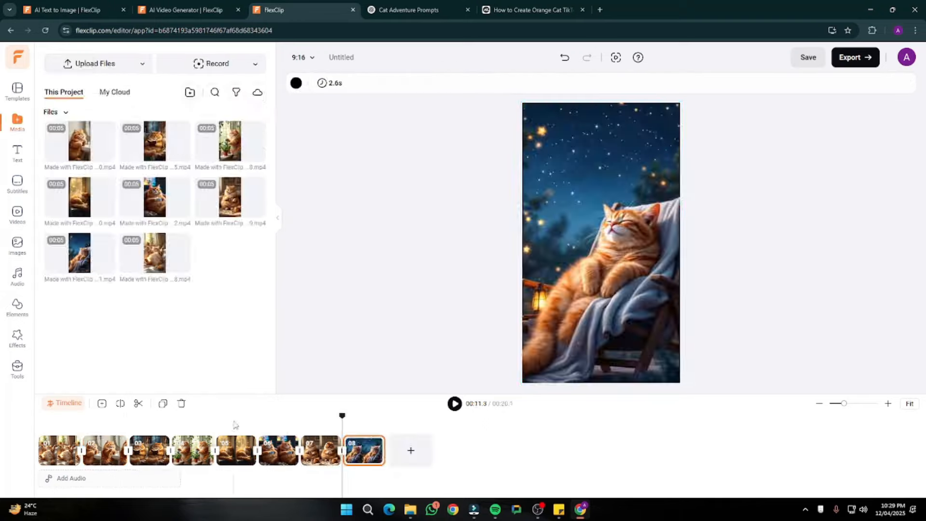
- Look over the cat description prompt in ChatGPT, and replace the FlexClip text-to-image prompt with the copied text
key(alt+Tab)
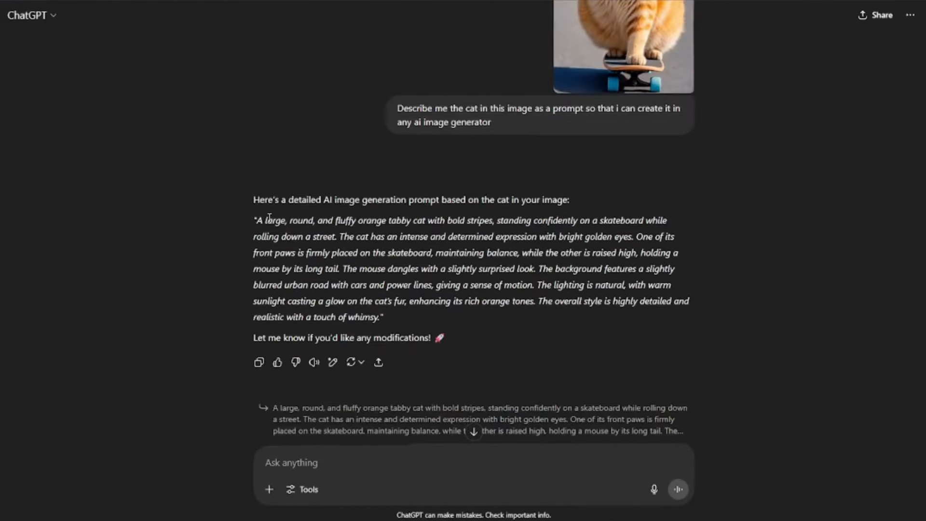
scroll(269, 217, down, 3)
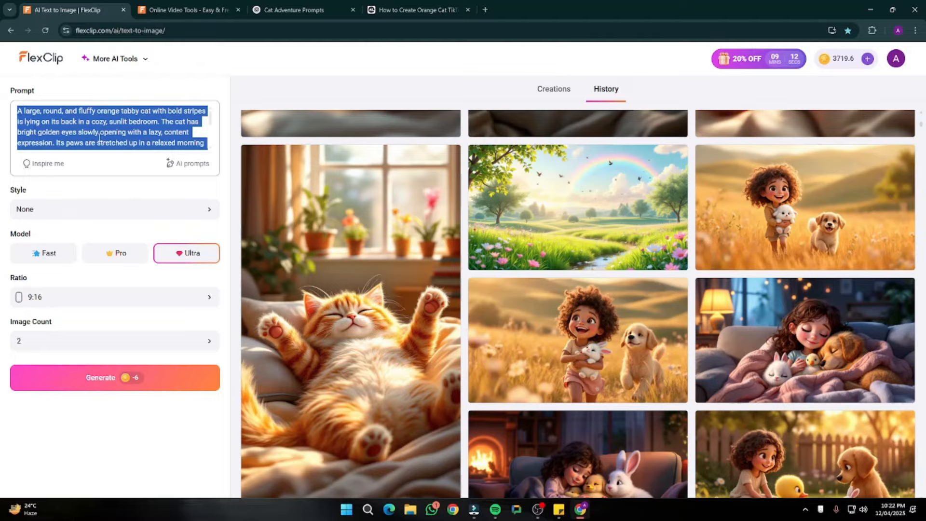
key(ctrl+v)
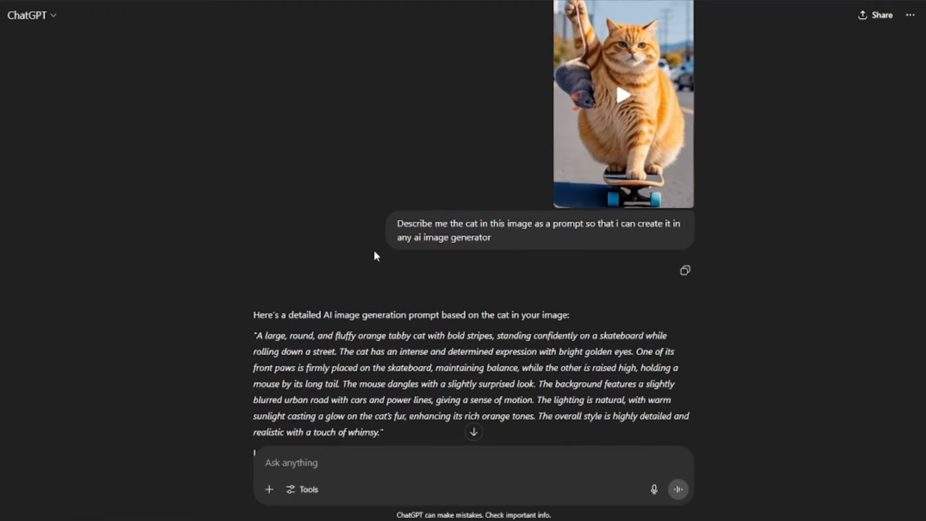
- Review the ChatGPT conversation from the image-based cat description prompt to the request for a further series of cat activities
scroll(324, 223, down, 5)
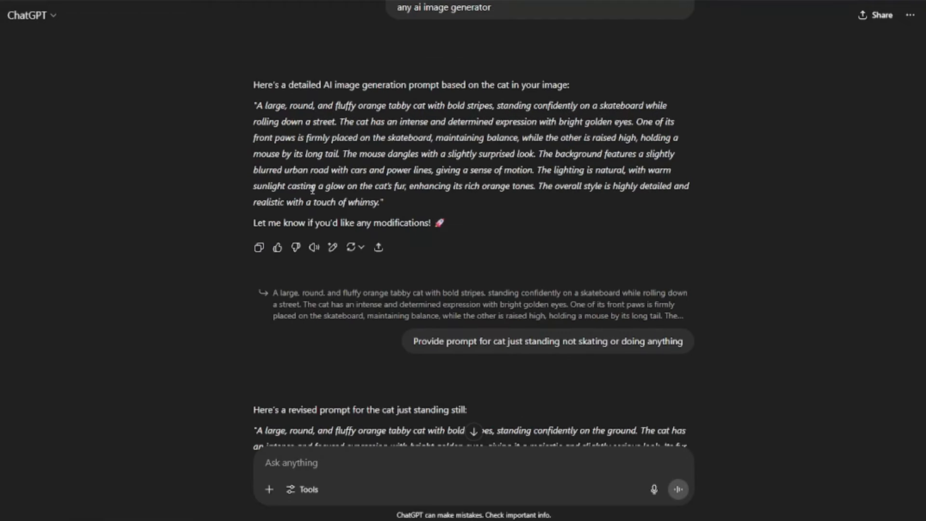
drag(258, 105, 381, 204)
scroll(482, 213, up, 6)
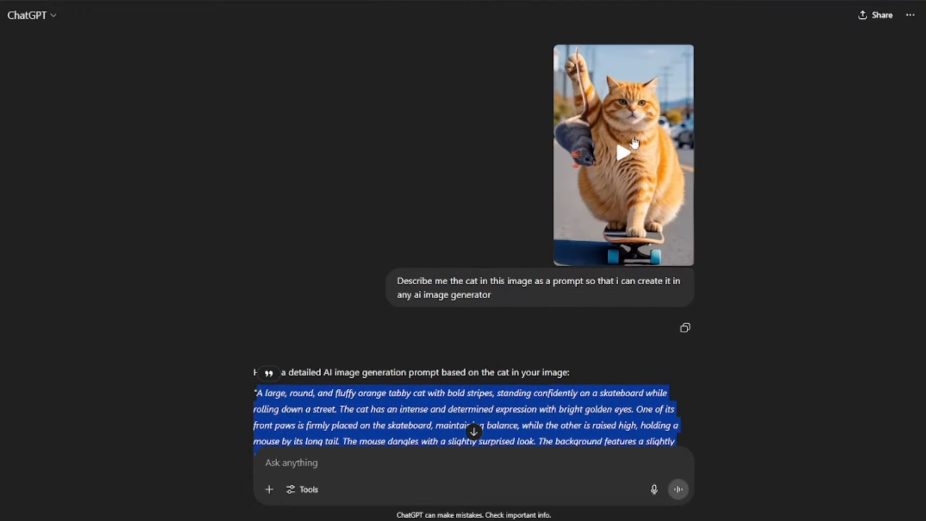
scroll(354, 217, down, 20)
scroll(411, 181, down, 15)
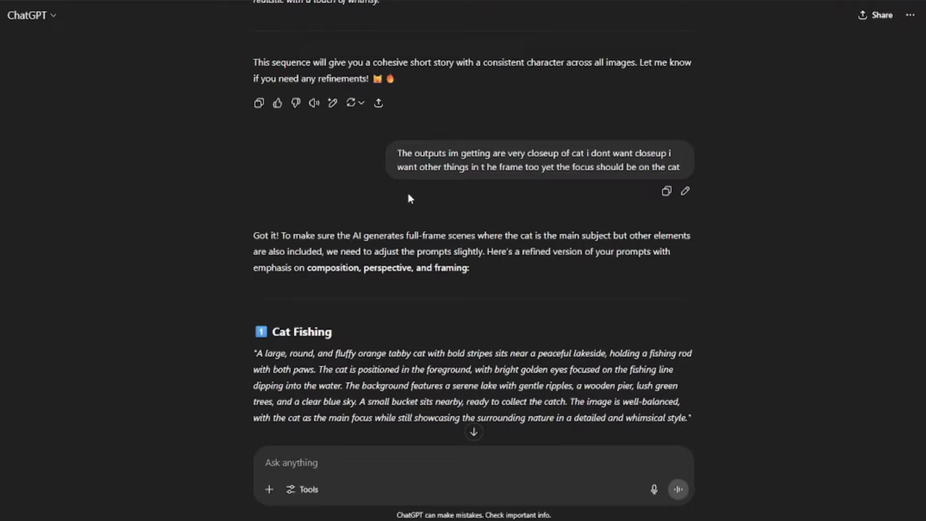
scroll(412, 195, down, 20)
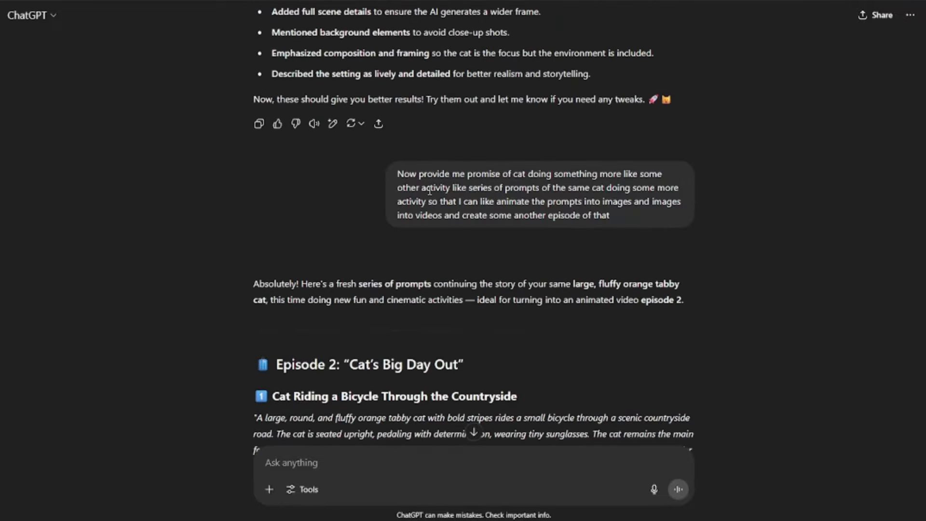
- Examine the message asking for a prompt series of the same cat doing more activities for another episode
scroll(408, 198, down, 5)
scroll(408, 195, up, 5)
drag(418, 174, 502, 172)
click(579, 172)
drag(551, 196, 614, 198)
click(630, 191)
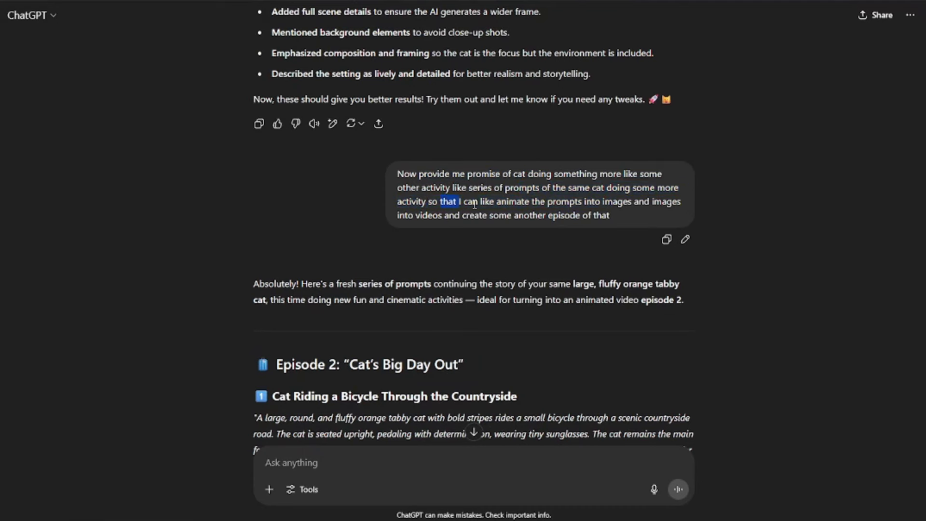
drag(451, 199, 486, 207)
click(514, 206)
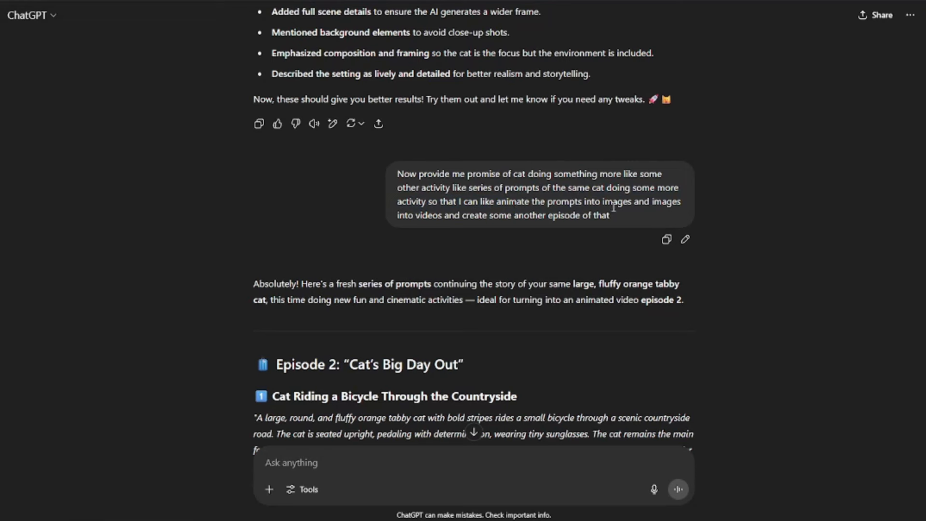
drag(406, 215, 615, 214)
click(505, 220)
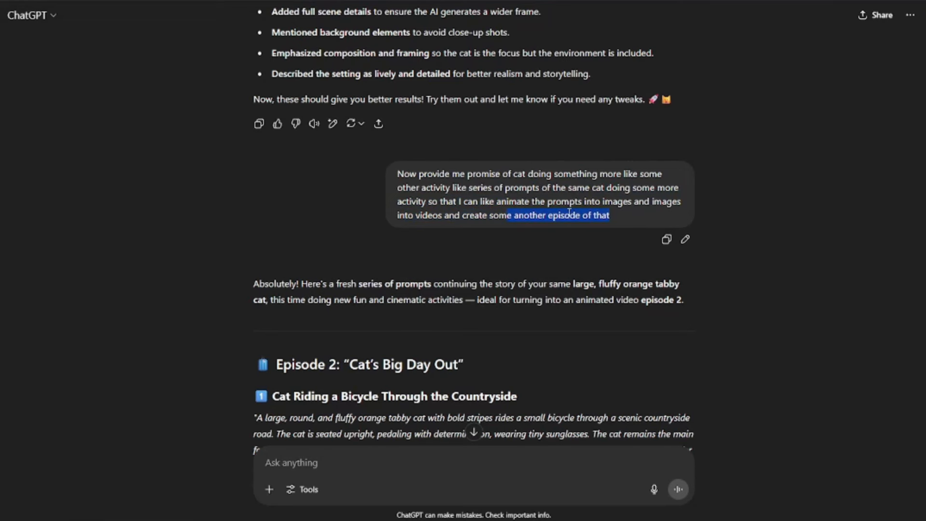
- Read the title "Cat's Big Day Out" and the scene prompt for the cat riding a bicycle through the countryside
scroll(355, 192, down, 3)
scroll(337, 173, down, 1)
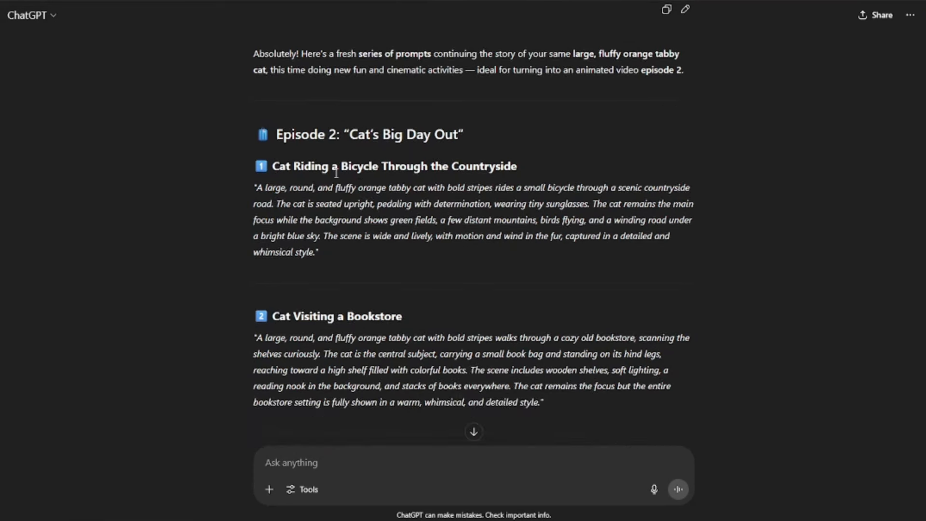
drag(350, 137, 451, 135)
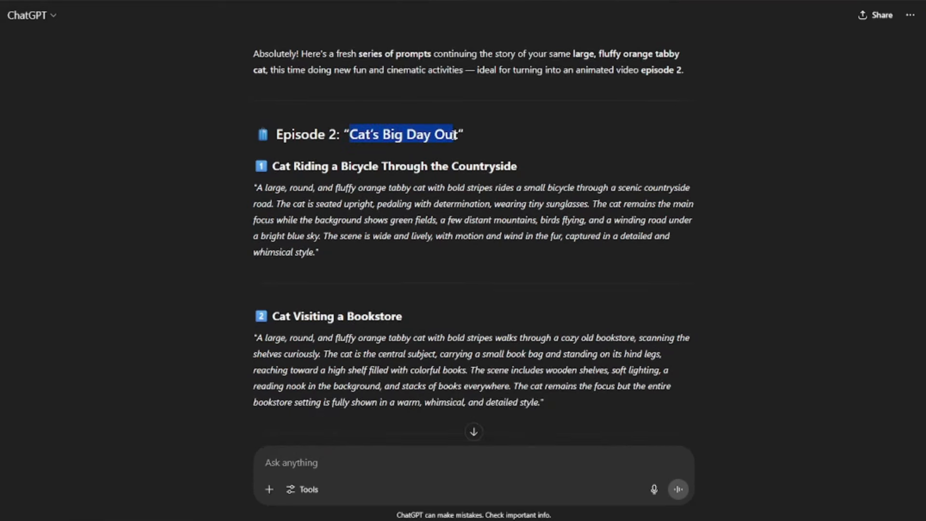
click(320, 181)
drag(279, 166, 368, 204)
scroll(384, 206, down, 1)
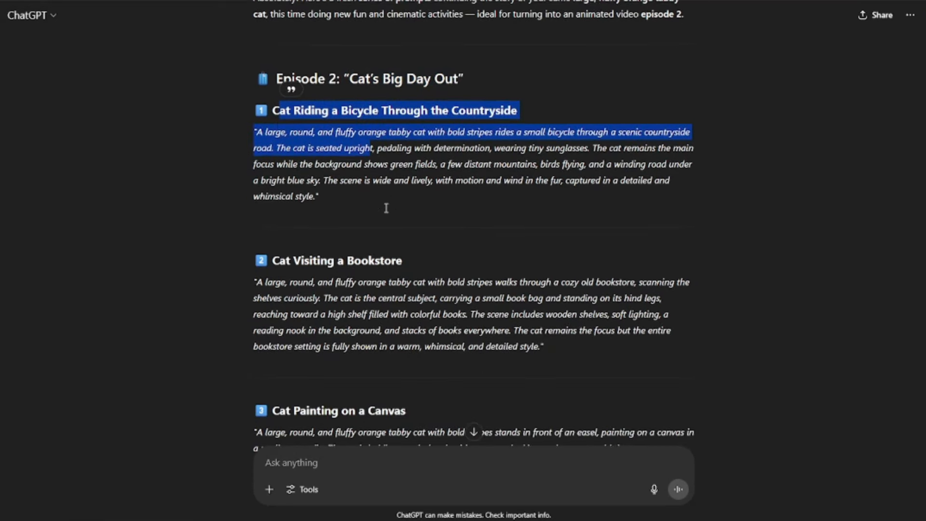
click(284, 79)
- Review the remaining Episode 2 scene prompts, from the bookstore visit to the bonus scene of the cat sleeping with a book
scroll(279, 227, down, 9)
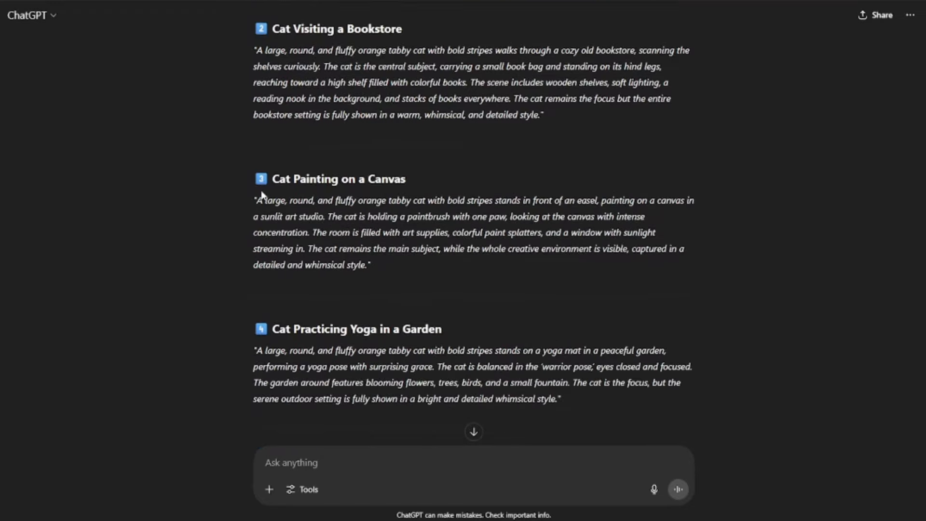
scroll(286, 202, down, 5)
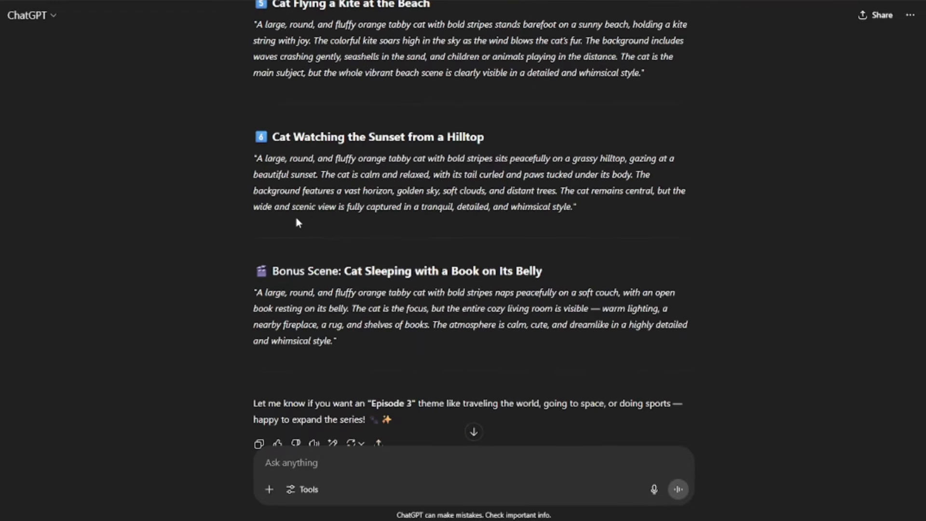
drag(273, 270, 412, 268)
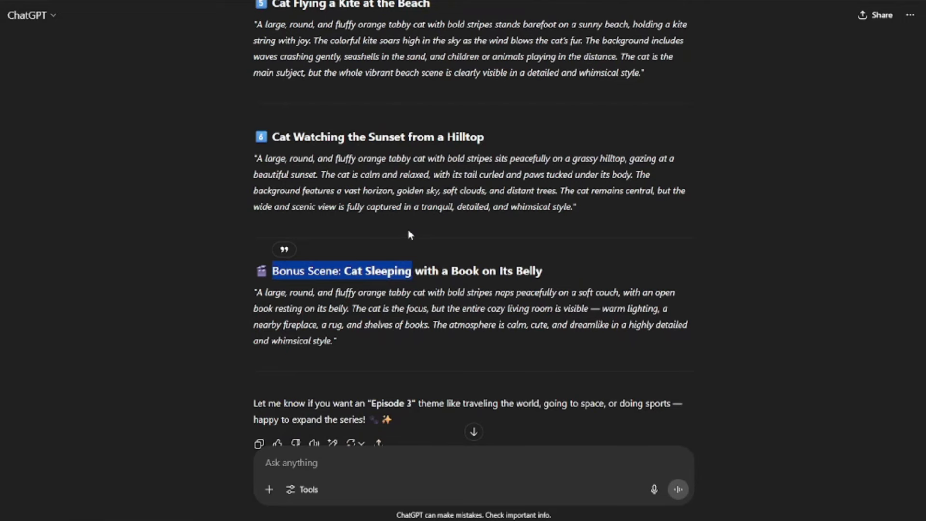
scroll(407, 233, up, 1)
scroll(441, 252, up, 6)
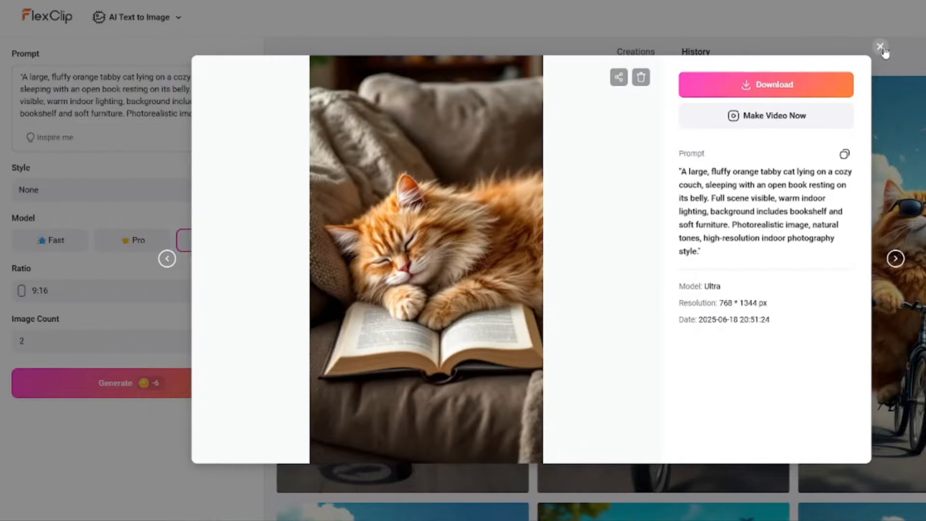
- Close the sleeping cat preview and browse the generated cat images in the FlexClip history
click(880, 47)
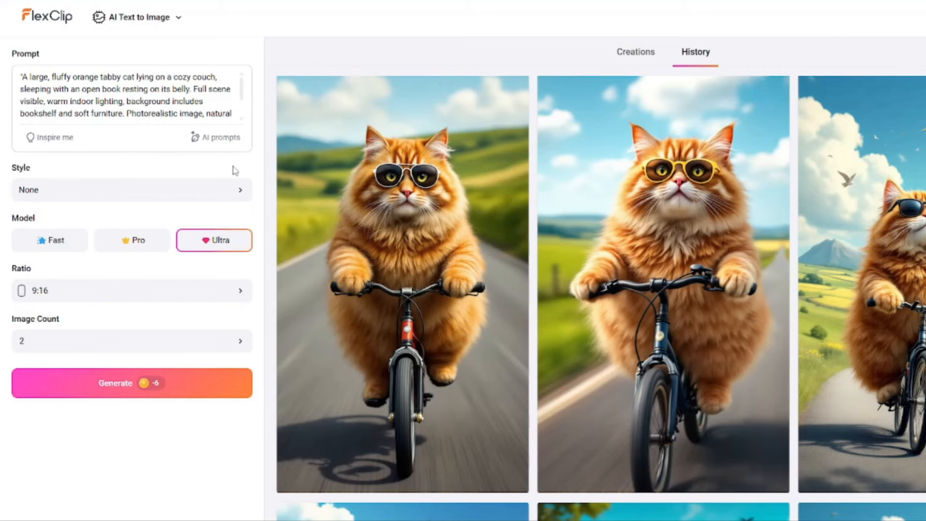
scroll(324, 190, up, 10)
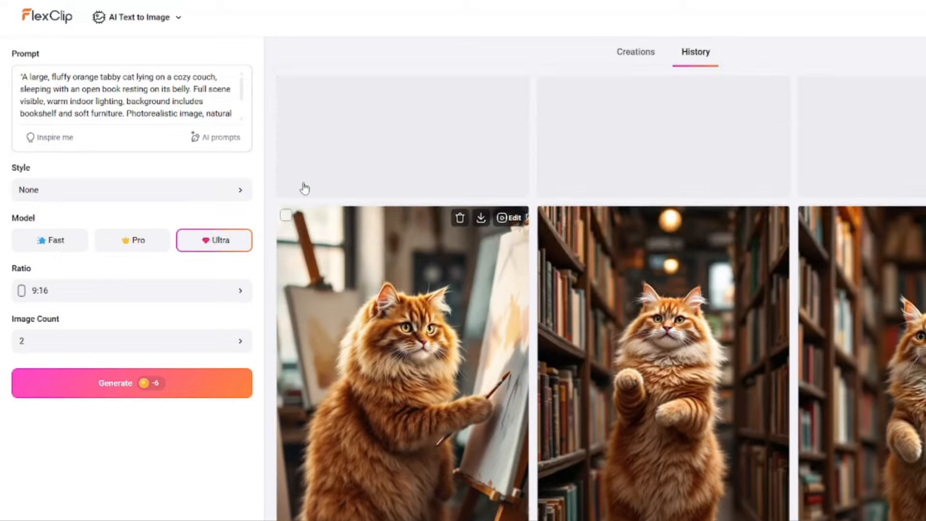
scroll(305, 188, up, 10)
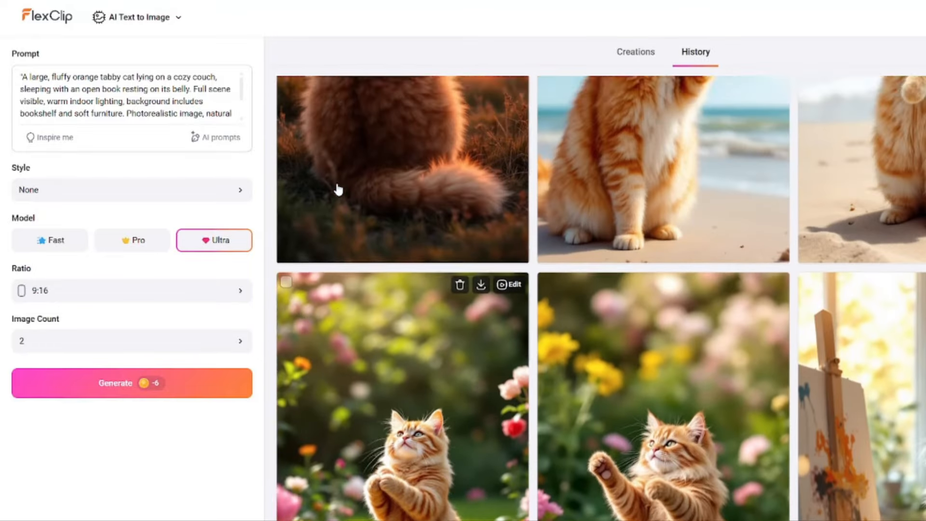
scroll(352, 186, down, 15)
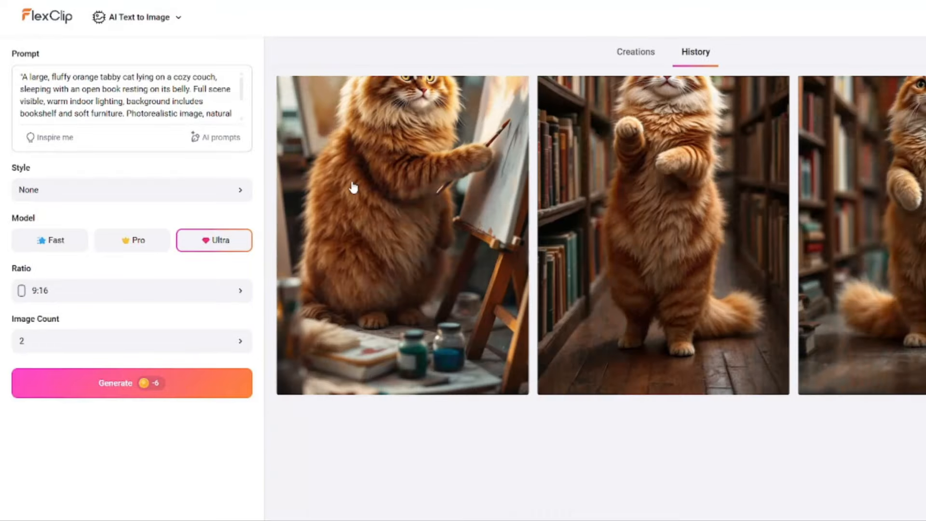
scroll(352, 186, down, 4)
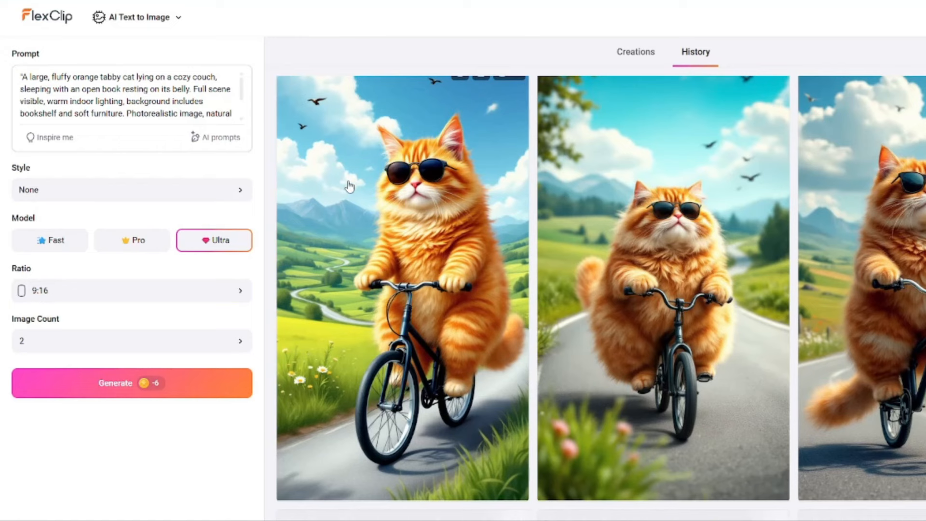
scroll(429, 186, down, 1)
scroll(627, 223, up, 1)
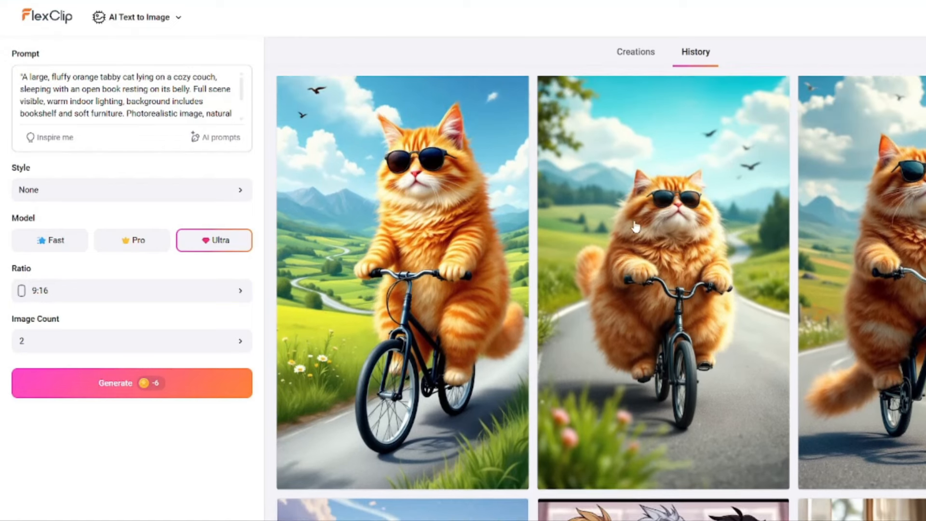
- Open the bicycle cat images in the large preview and compare the different versions
click(922, 256)
click(167, 259)
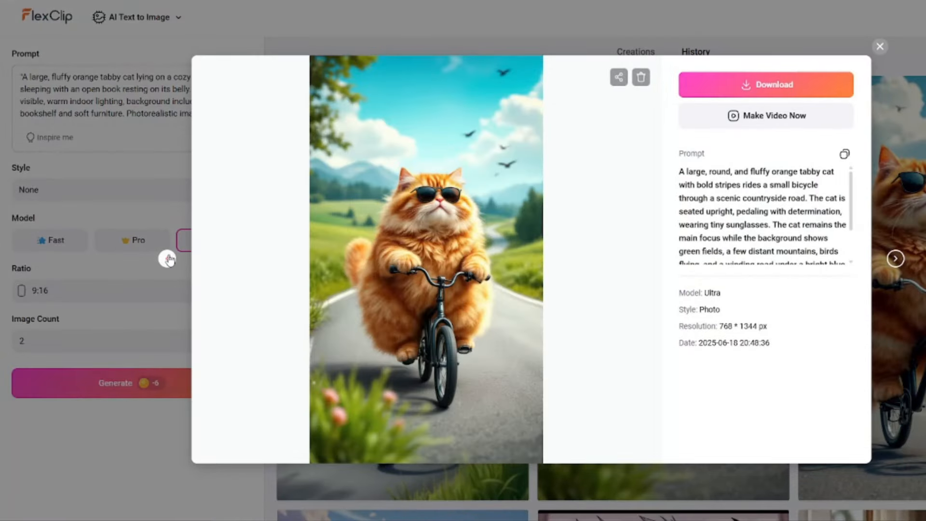
click(167, 259)
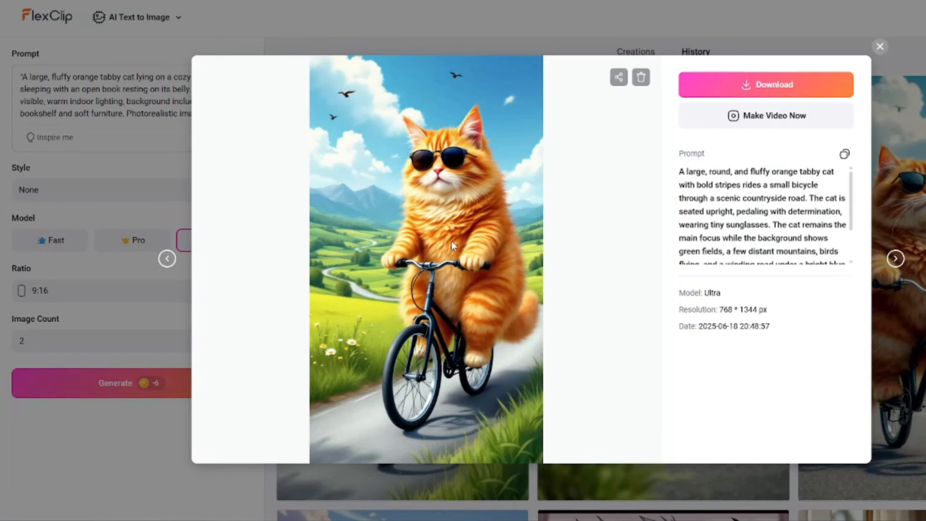
click(895, 259)
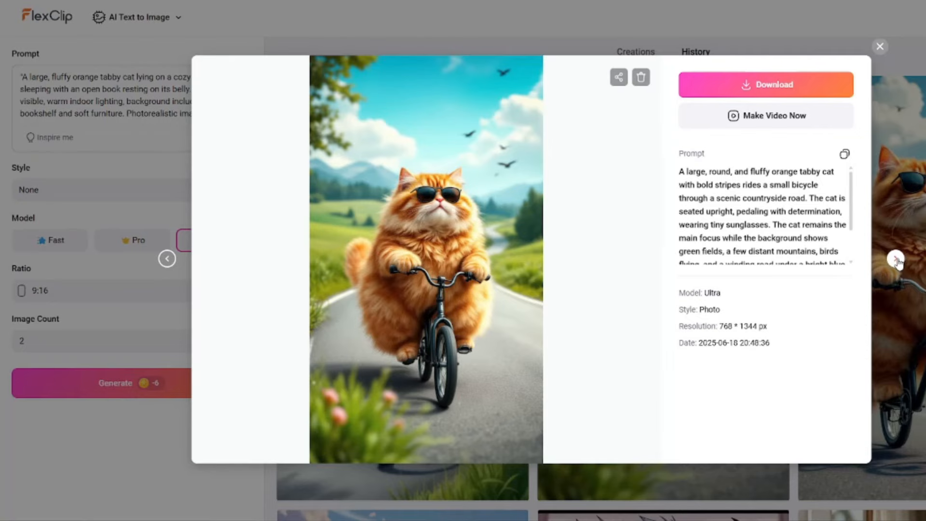
click(895, 259)
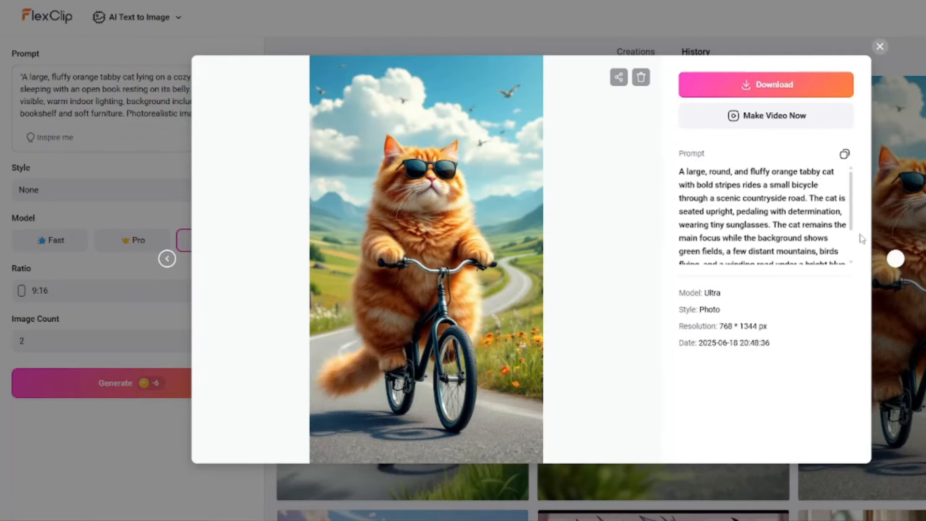
- Switch to the ChatGPT conversation and read the message asking for realistic instead of cartoonish results
key(alt+Tab)
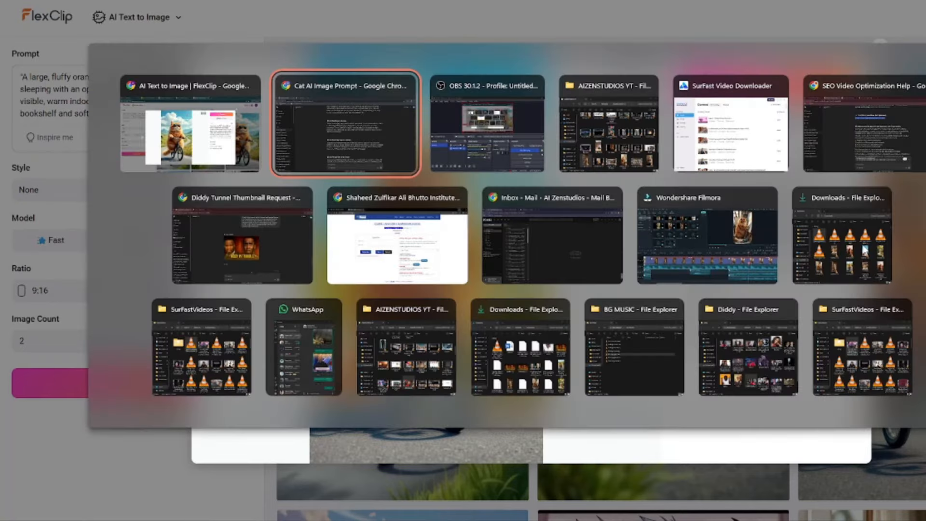
scroll(395, 239, down, 10)
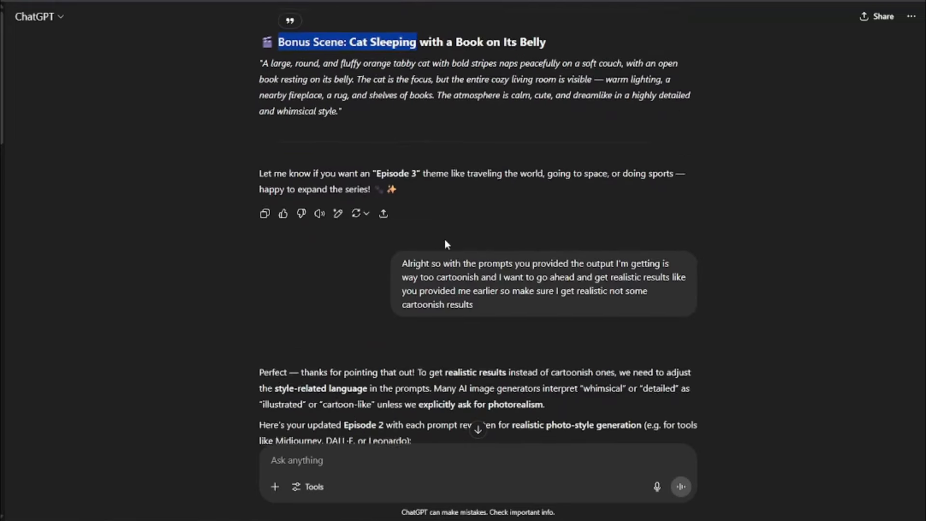
scroll(445, 241, down, 4)
drag(479, 94, 597, 103)
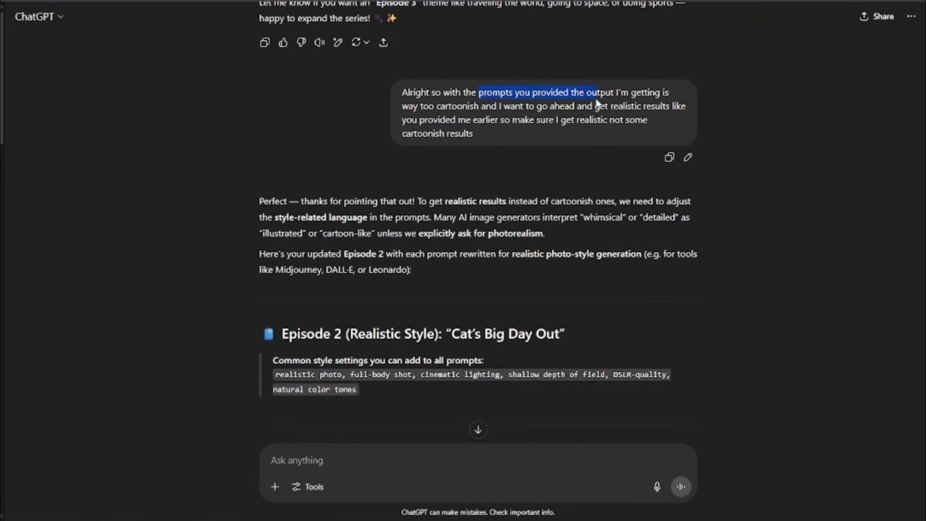
drag(410, 111, 475, 109)
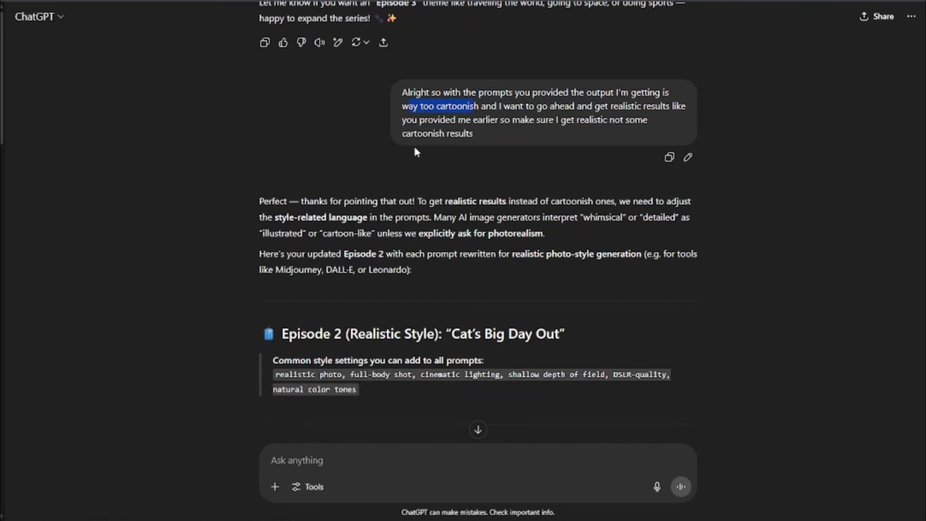
- Select and copy the realistic prompt for the cat riding a bicycle through the countryside, leaving out the quotation marks
scroll(424, 145, down, 7)
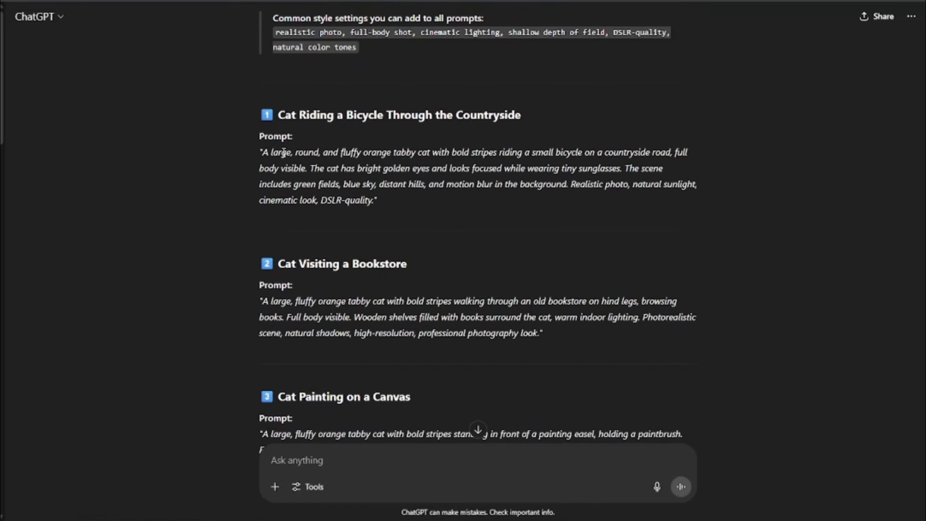
drag(260, 153, 279, 155)
click(374, 161)
double_click(614, 185)
right_click(551, 192)
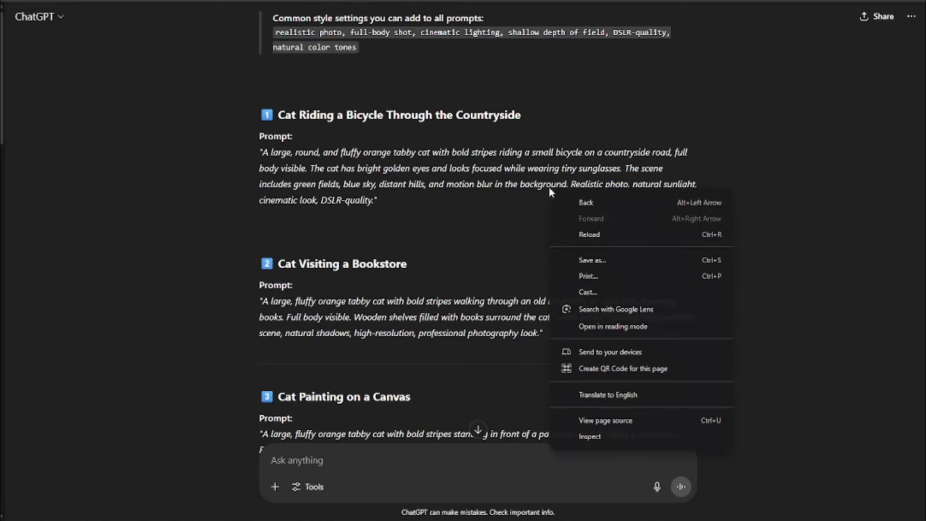
click(371, 233)
drag(264, 153, 374, 200)
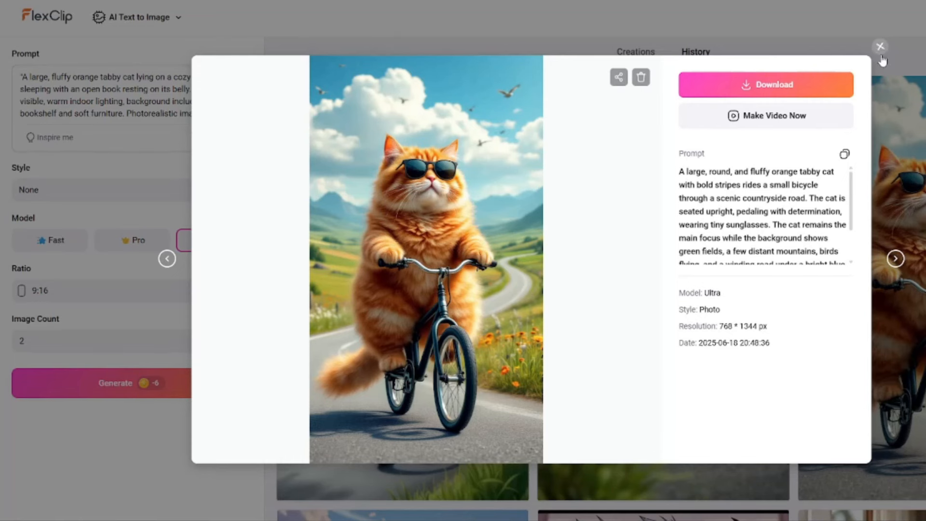
- Close the FlexClip image preview and replace the image prompt with the copied realistic bicycle prompt
click(880, 49)
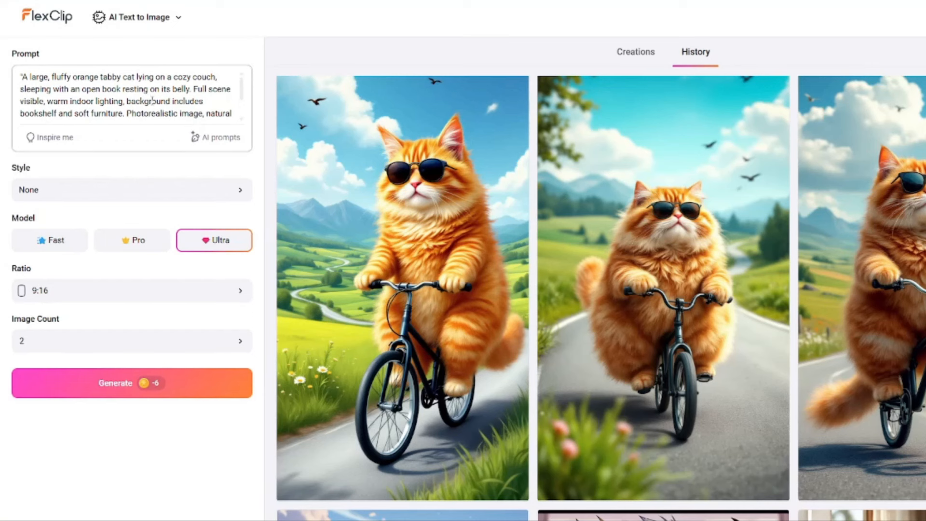
triple_click(132, 98)
triple_click(133, 99)
key(ctrl+v)
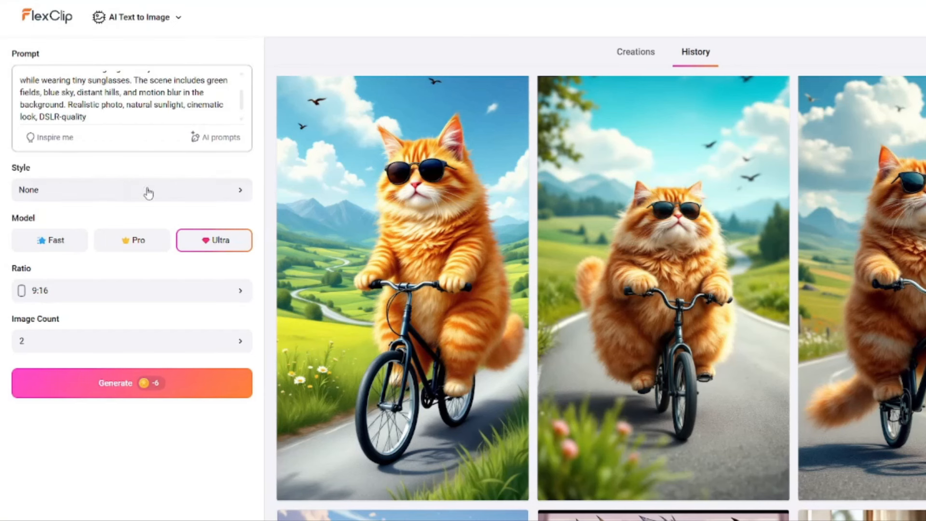
- Check the style, ratio and image count settings for the bicycle image
click(130, 199)
click(204, 185)
click(130, 291)
click(323, 286)
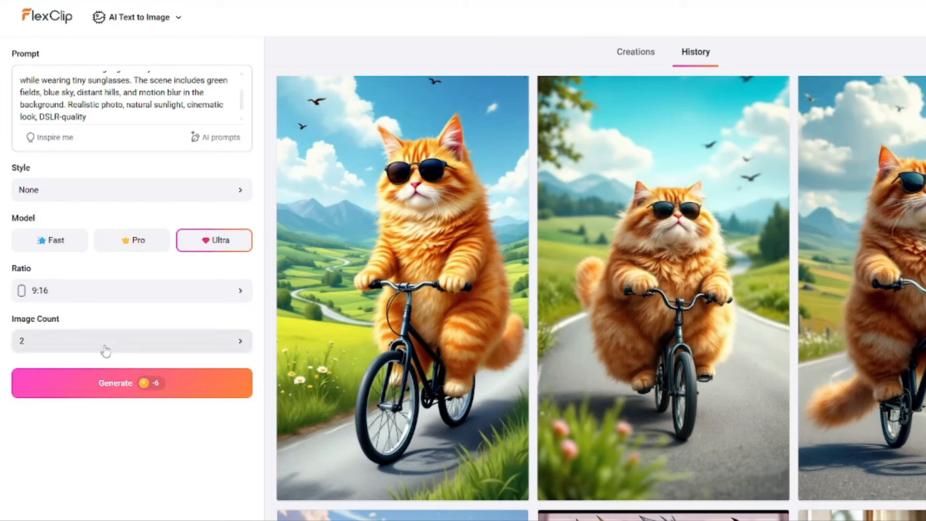
mouse_move(175, 386)
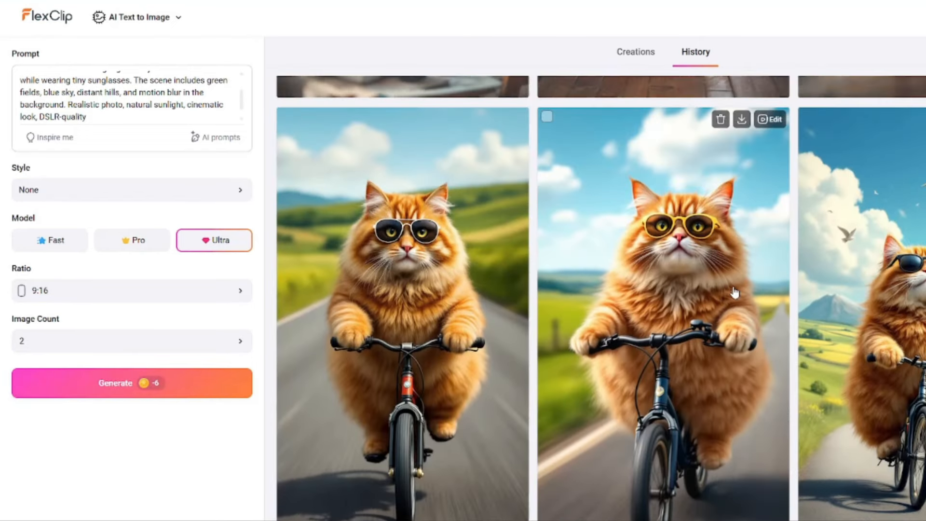
- View the two realistic bicycle cat images in the large preview and close it
click(731, 285)
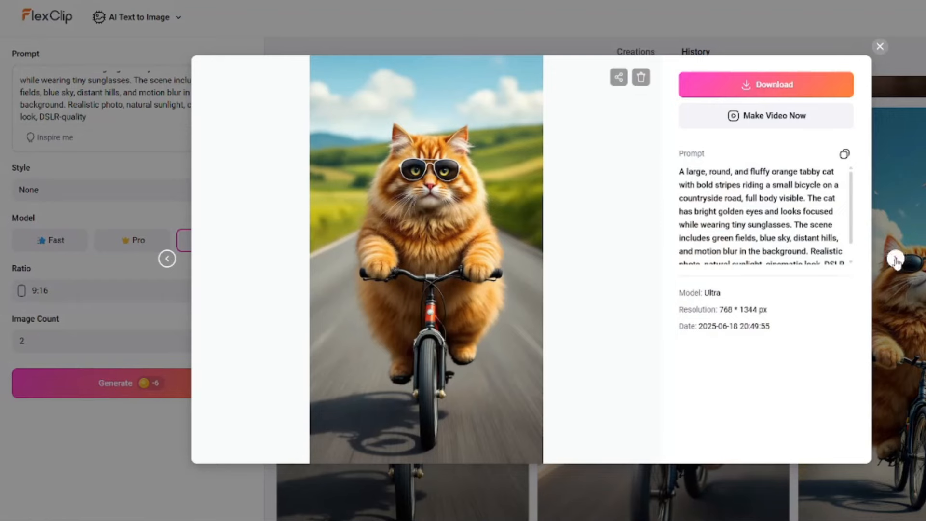
click(895, 258)
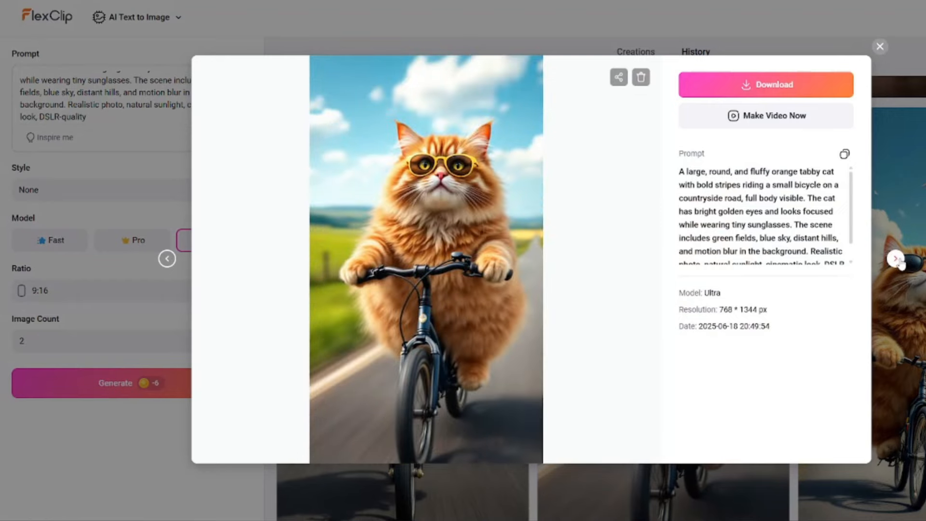
click(880, 47)
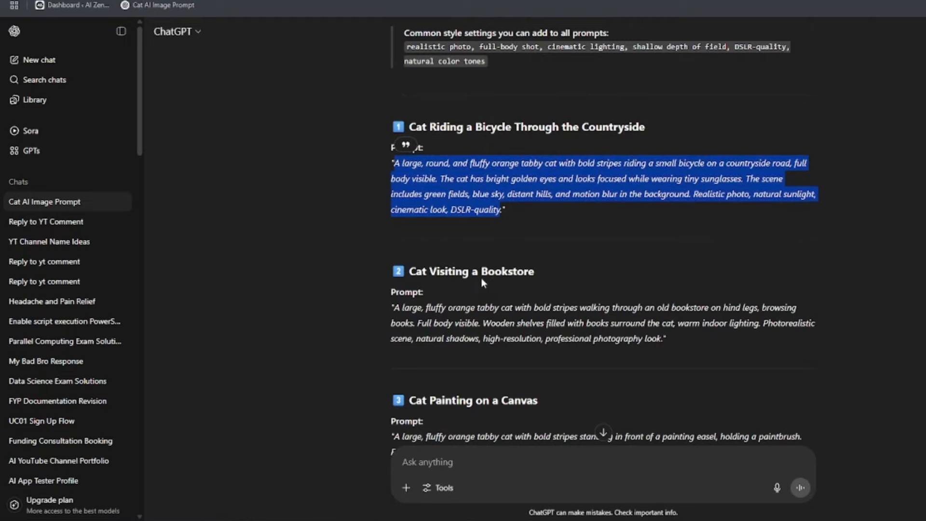
- Copy the realistic "Cat Visiting a Bookstore" prompt from ChatGPT and replace the FlexClip image prompt with it
scroll(386, 202, down, 2)
drag(394, 196, 669, 231)
key(ctrl+c)
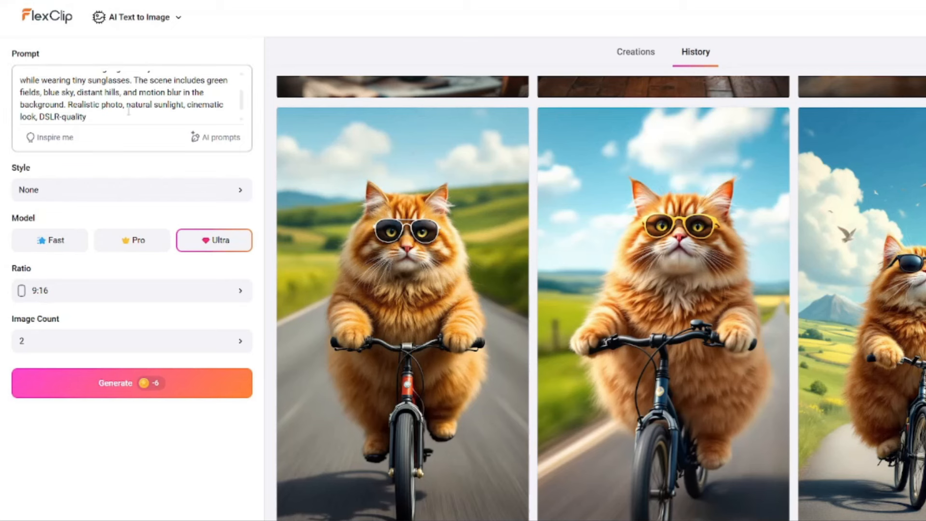
key(ctrl+a)
key(ctrl+v)
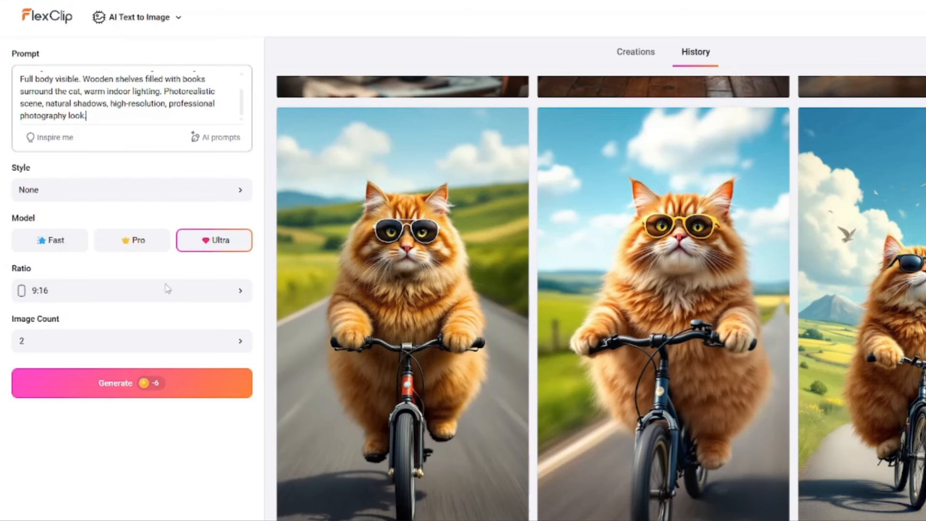
click(144, 391)
- Step through the large previews of the realistic images, from the bookstore cat past painting and kite flying to the sunset
scroll(498, 399, up, 10)
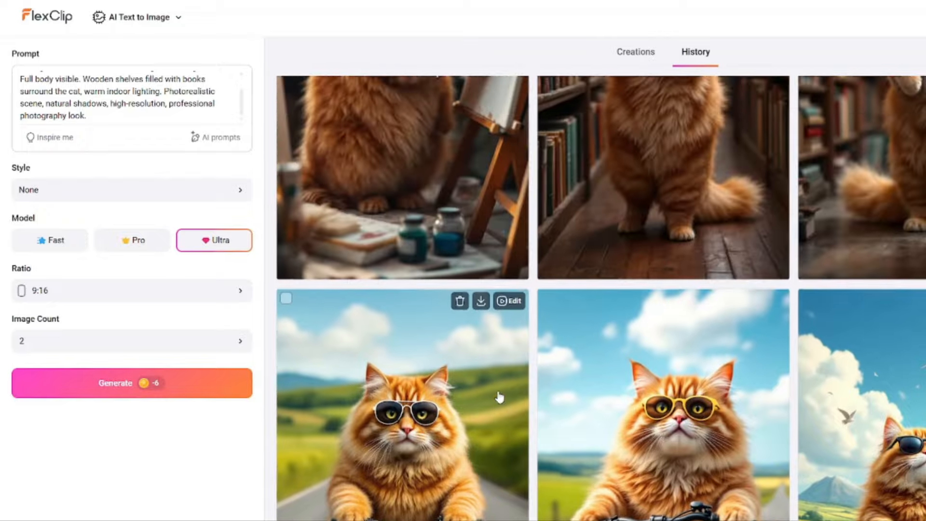
scroll(540, 352, up, 4)
scroll(542, 352, down, 8)
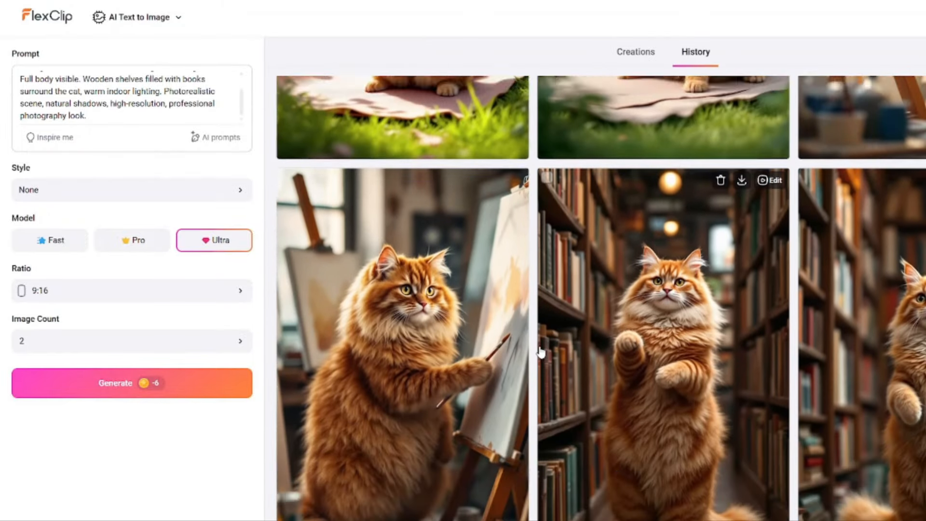
click(922, 311)
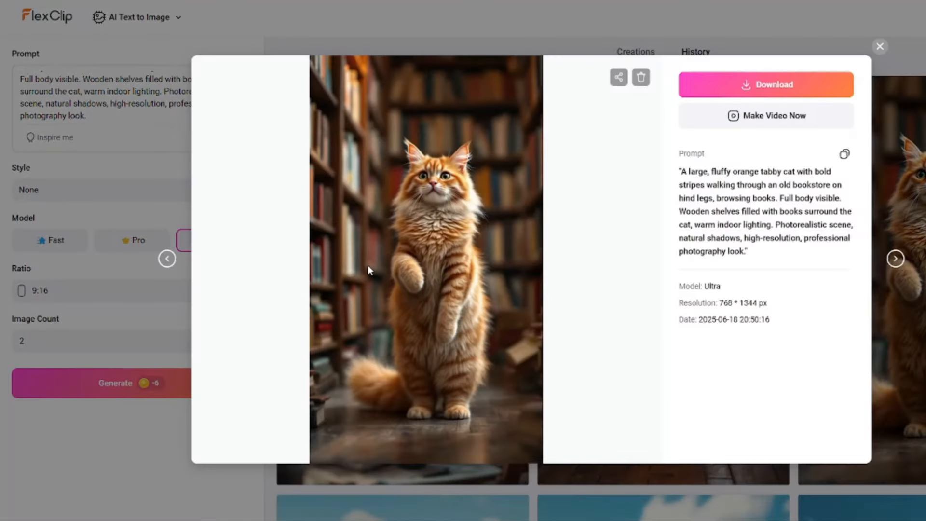
click(167, 259)
click(168, 259)
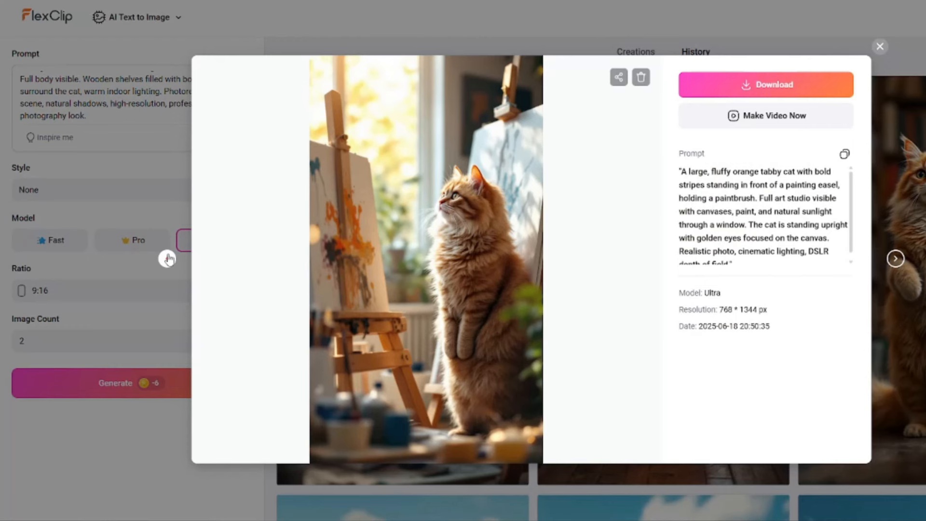
click(167, 259)
click(168, 259)
click(168, 259)
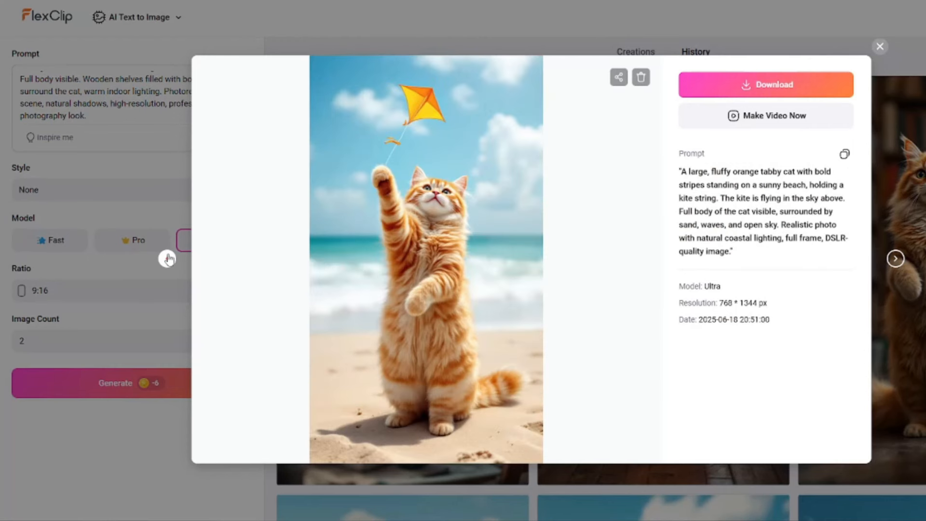
click(167, 259)
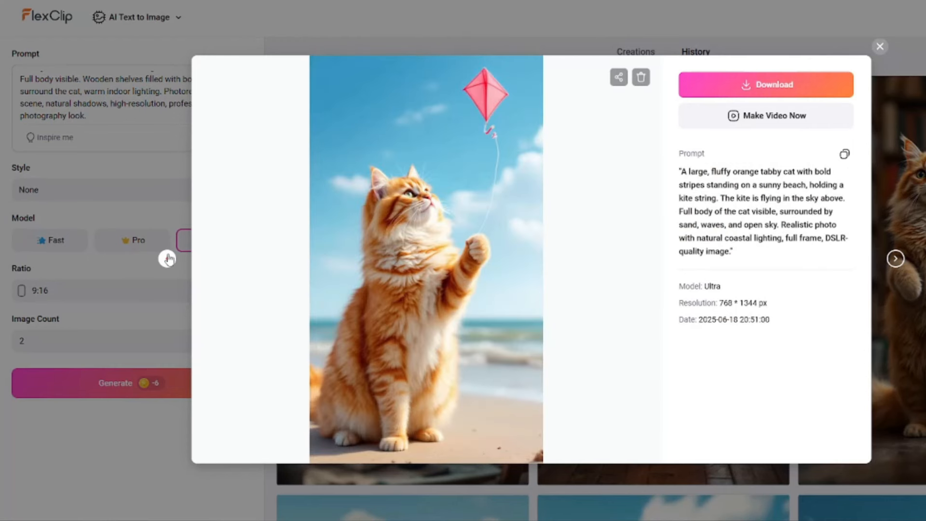
click(168, 259)
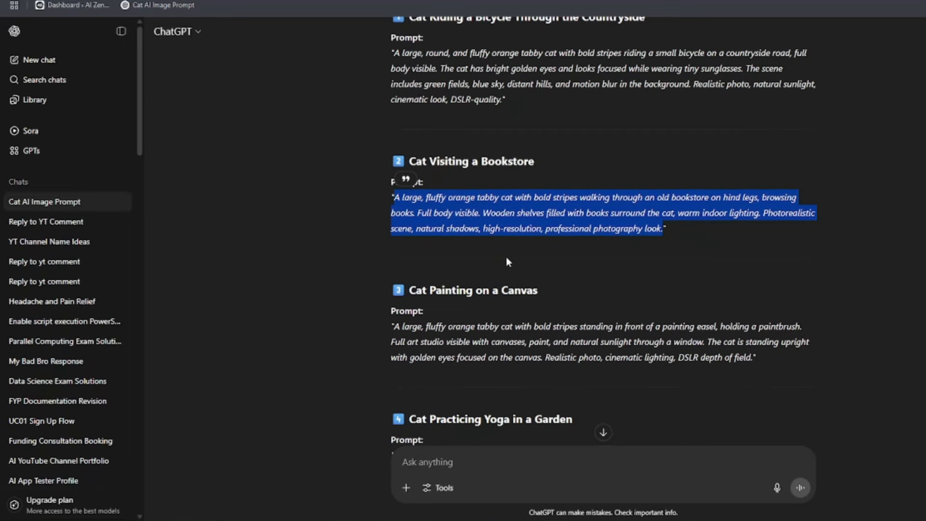
- Switch to ChatGPT and compare the opening cat description shared by the bookstore, painting and yoga prompts
click(457, 218)
drag(395, 197, 525, 212)
click(438, 205)
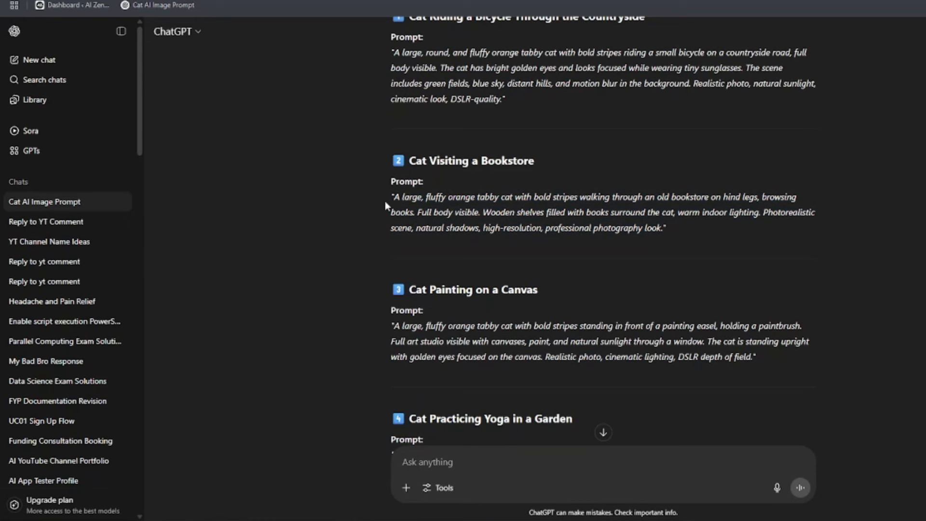
drag(395, 197, 611, 198)
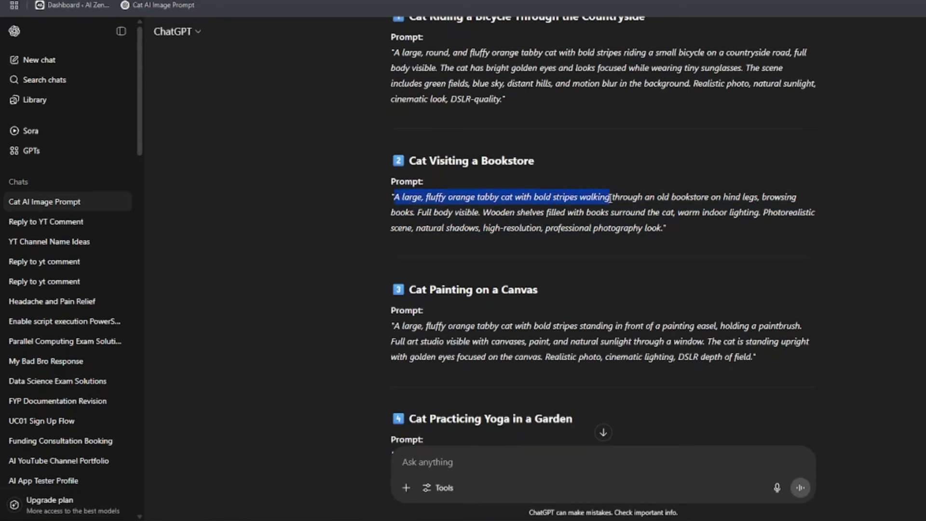
click(466, 201)
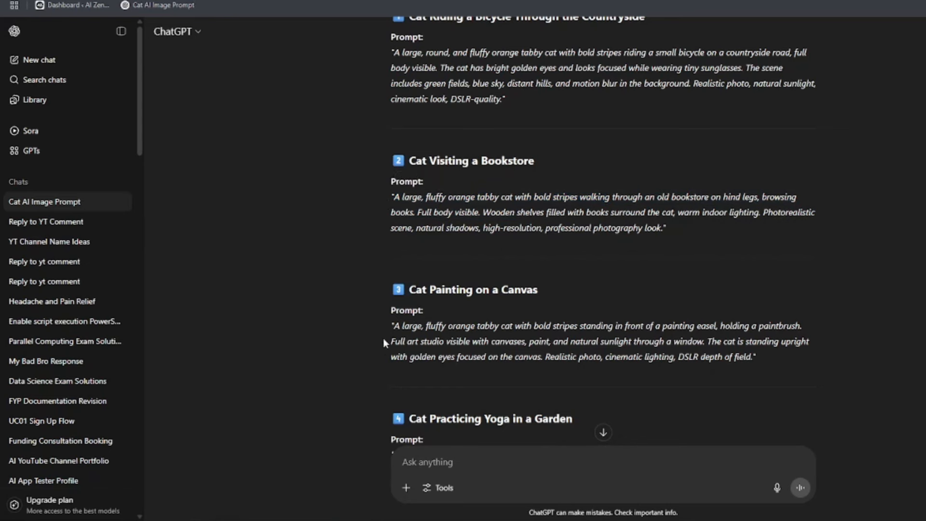
drag(397, 326, 584, 328)
scroll(518, 312, down, 5)
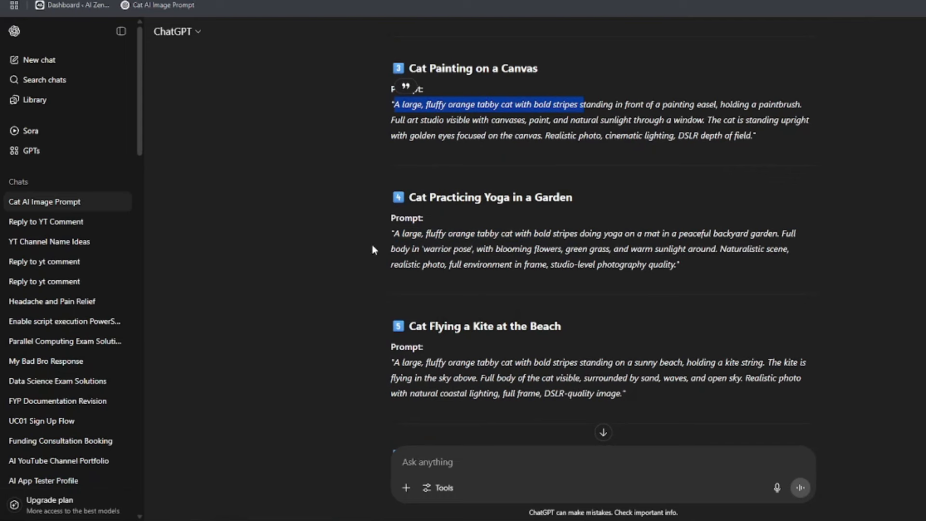
drag(390, 233, 541, 233)
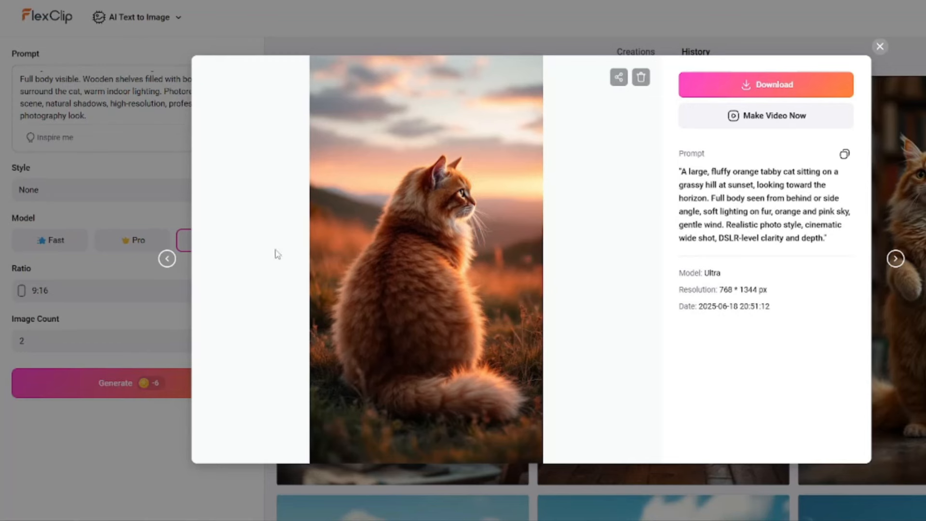
- Return to FlexClip, view the sleeping cat image, go back through the previews to the bookstore cat, and close the preview
click(167, 259)
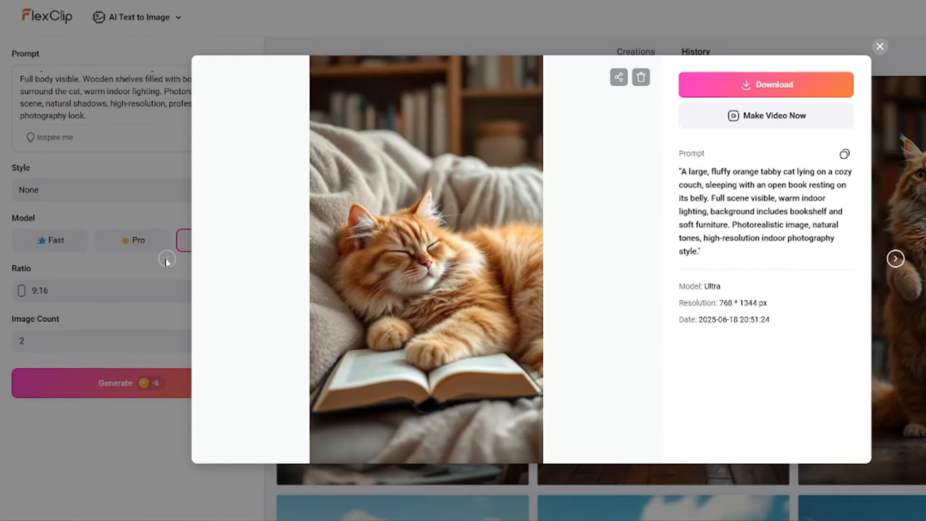
click(896, 259)
click(895, 260)
click(895, 259)
click(895, 260)
click(896, 259)
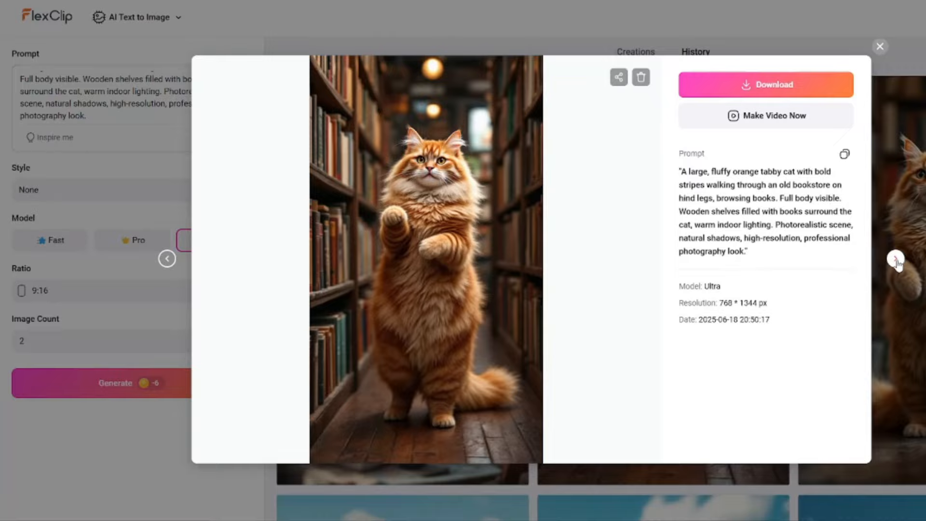
click(879, 46)
- Browse the generated images in the history and check the saved FlexClip cat images in the Downloads folder
scroll(693, 347, up, 20)
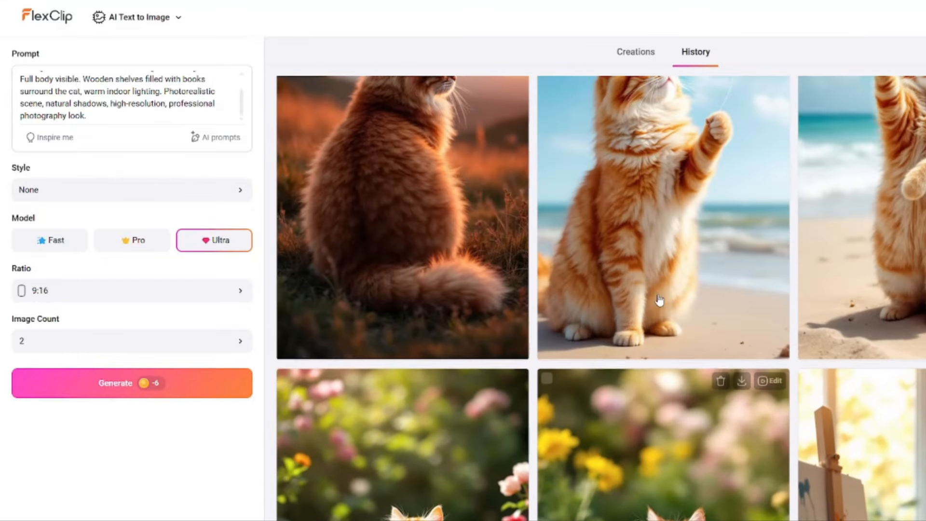
scroll(501, 272, down, 15)
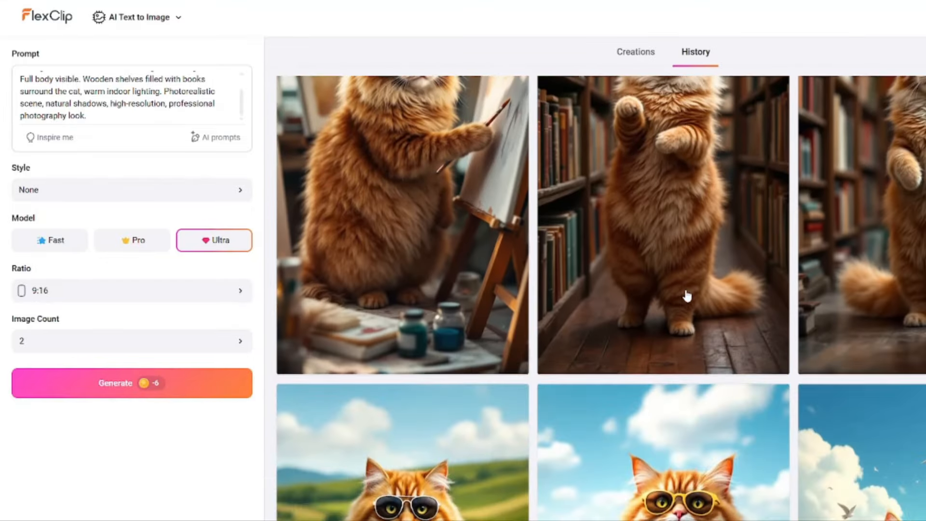
scroll(688, 296, down, 2)
scroll(574, 270, up, 1)
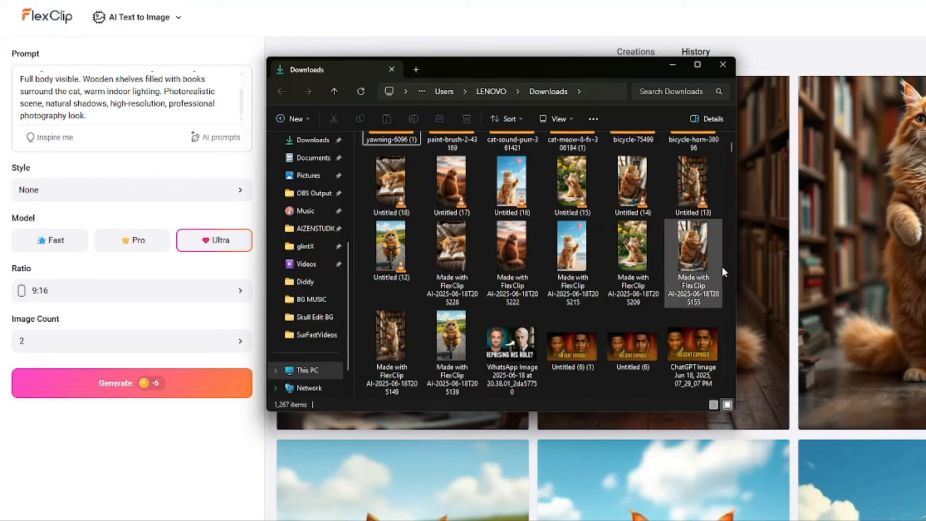
drag(723, 272, 349, 259)
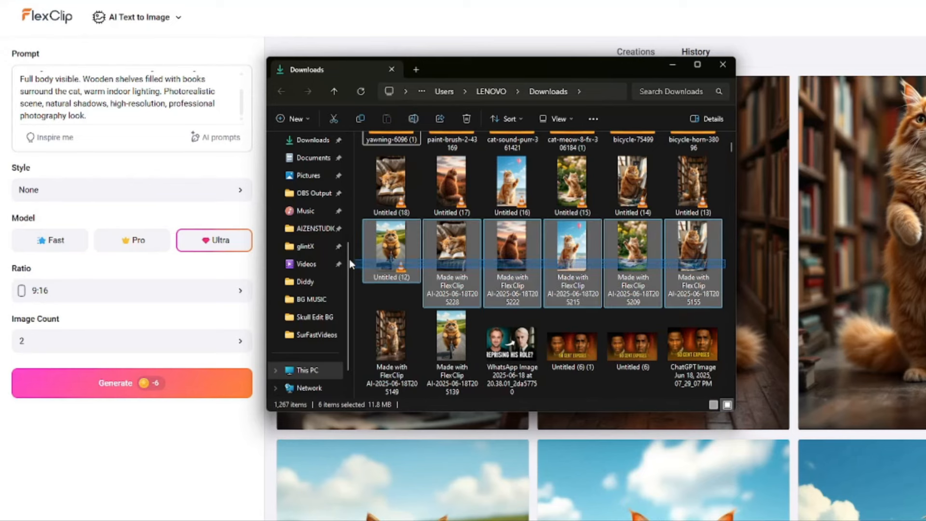
click(670, 69)
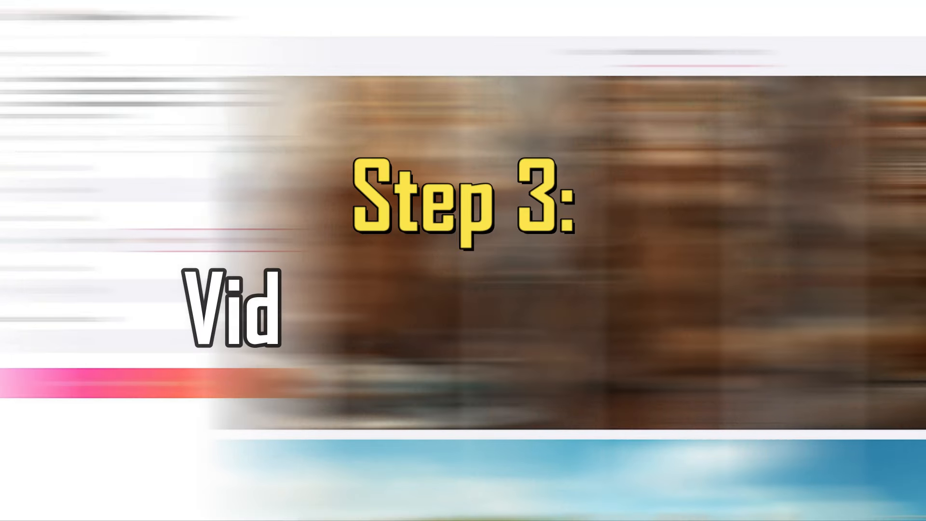
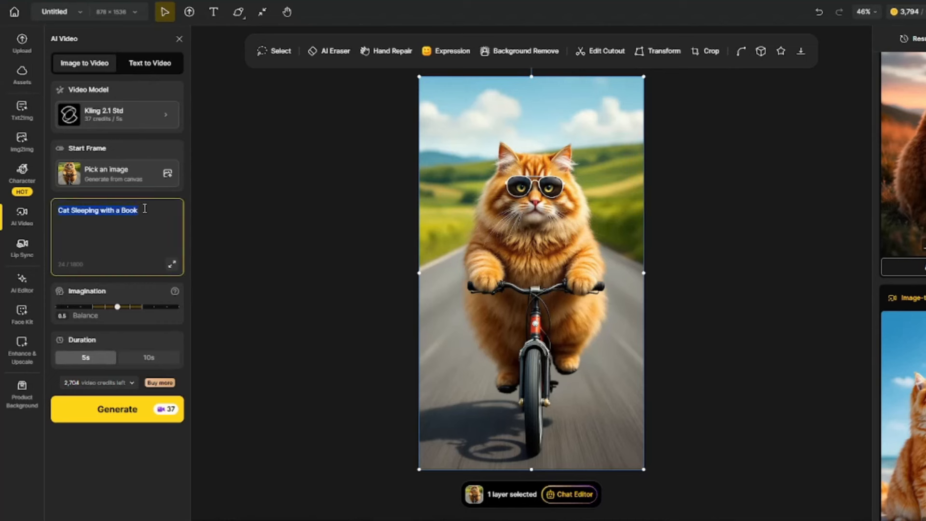
- Replace the image-to-video prompt for the selected bicycle-riding cat image with "cat riding bicycle"
text(cat riding bicycle)
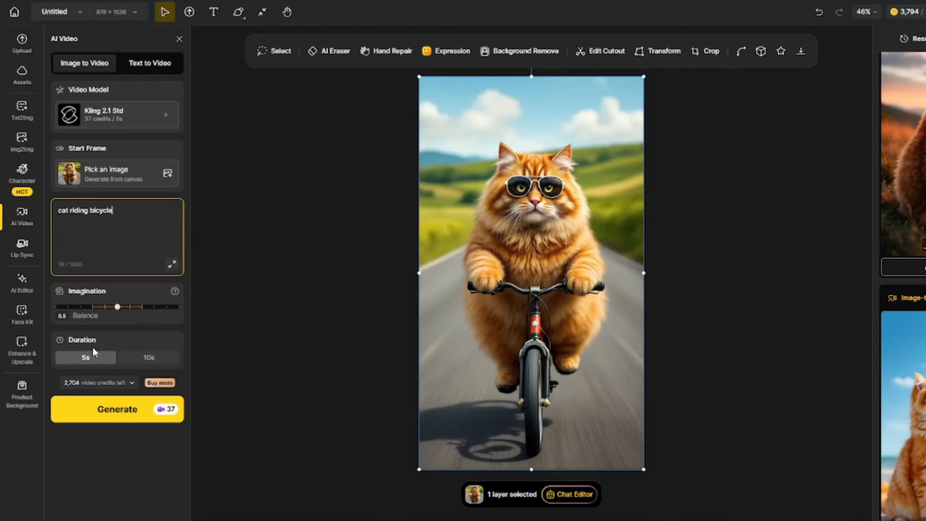
click(135, 424)
- Open the monthly pricing plans from the credit balance and compare the image and video credits of each plan
mouse_move(918, 18)
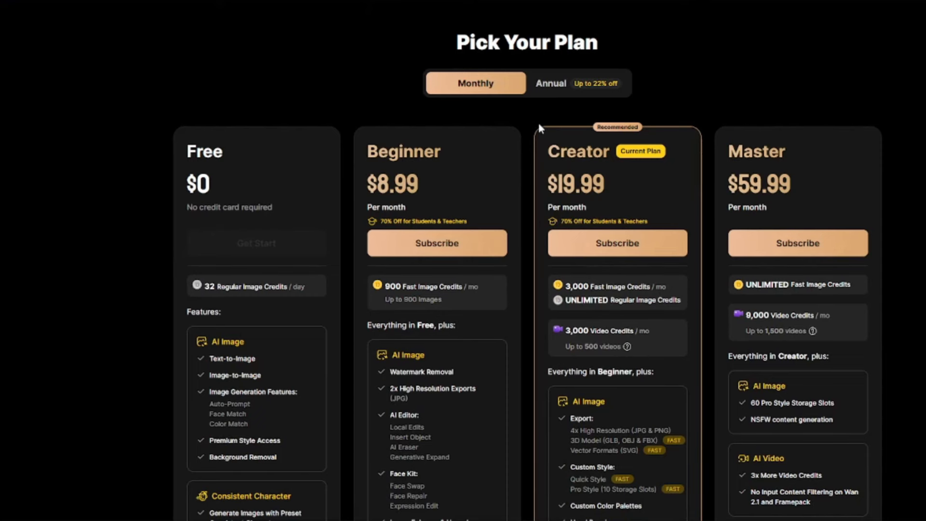
scroll(529, 236, down, 3)
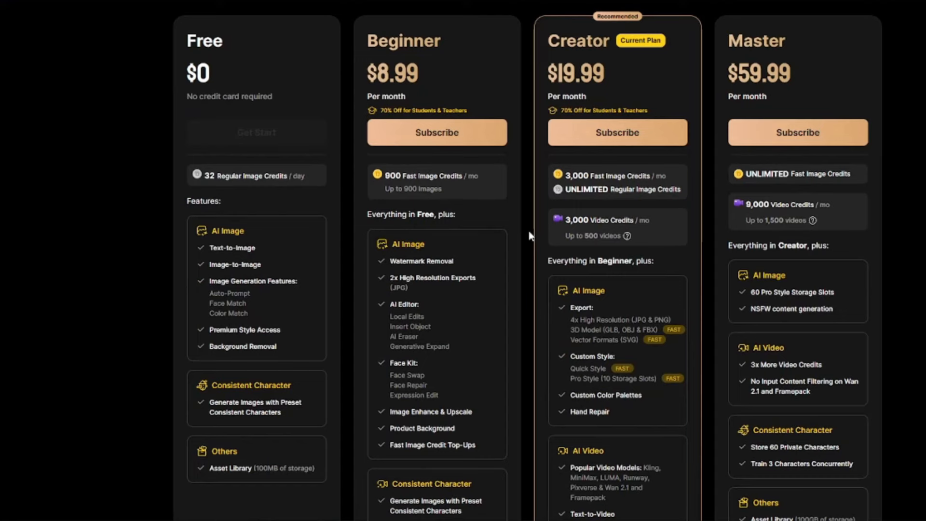
scroll(528, 227, up, 3)
drag(379, 186, 449, 179)
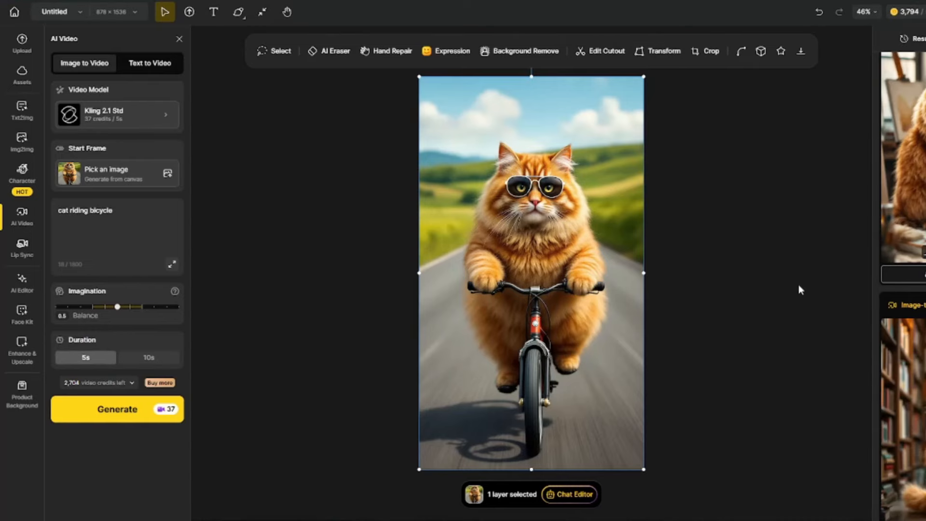
- Find the bicycle-riding cat video in the results history, play it in the large preview, and close it
scroll(828, 285, down, 2)
scroll(899, 285, down, 4)
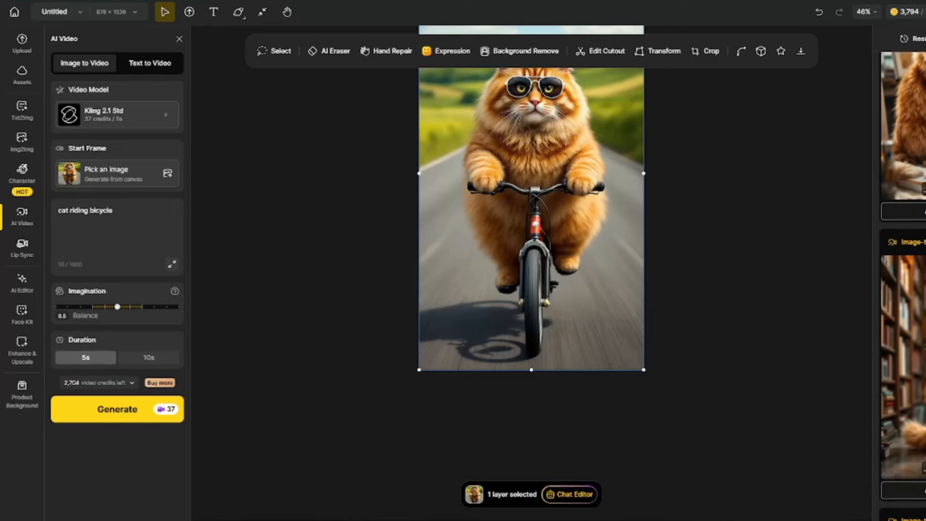
click(906, 270)
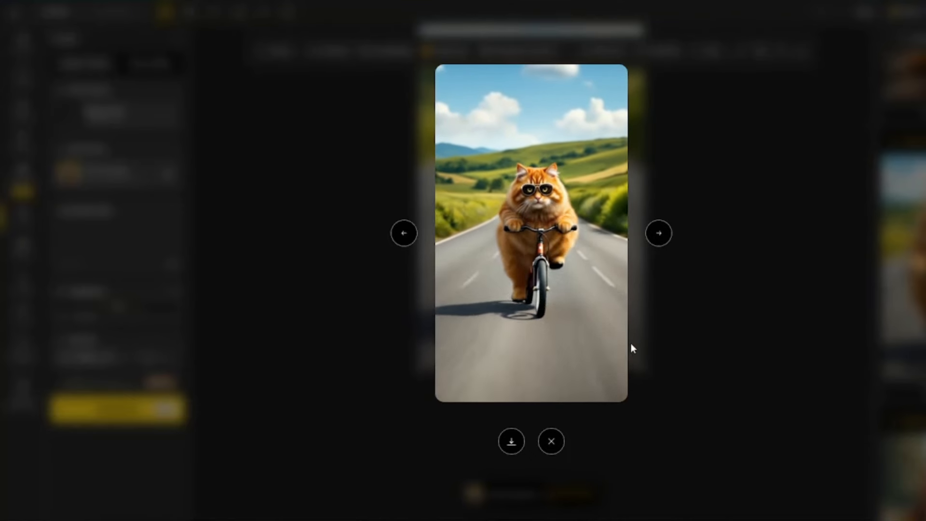
click(705, 331)
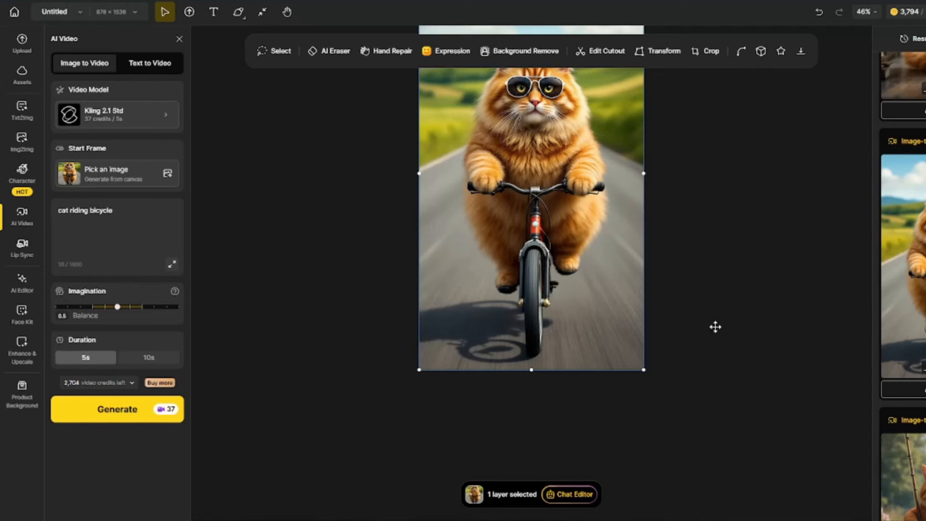
- Highlight the bicycle prompt text, then preview the generated bookstore and painting cat clips and close the preview
click(152, 219)
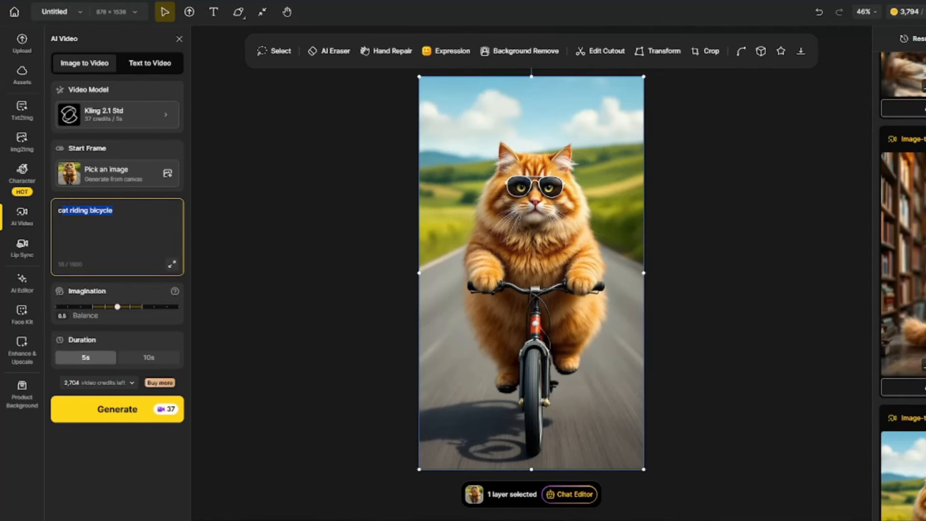
click(916, 264)
click(532, 235)
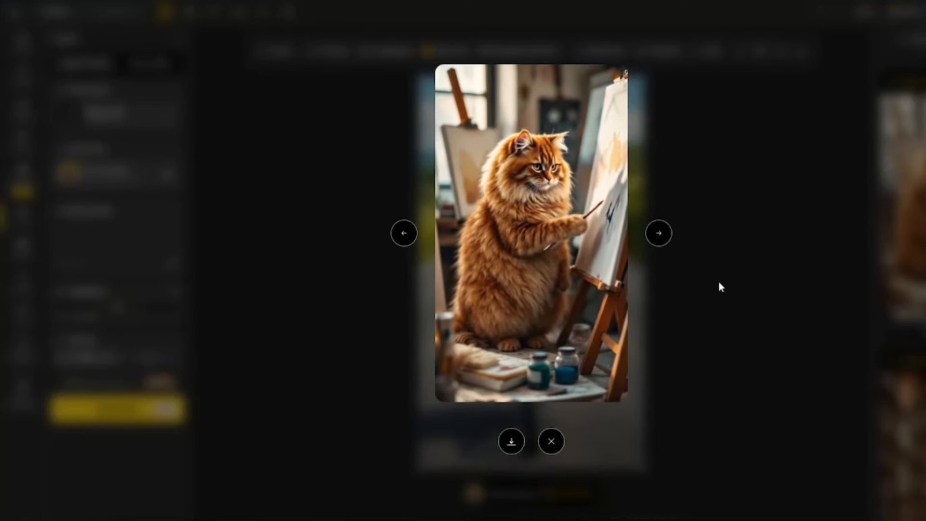
click(719, 282)
- Preview the garden, kite-flying and sunset cat clips from the results history, closing each preview, and browse the remaining clips
scroll(924, 217, up, 5)
click(923, 217)
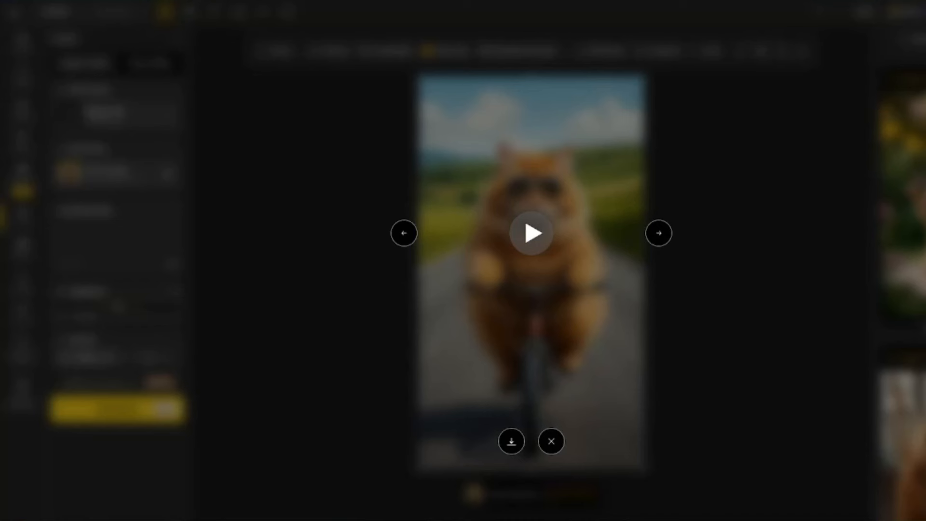
click(723, 308)
scroll(923, 217, up, 3)
click(923, 217)
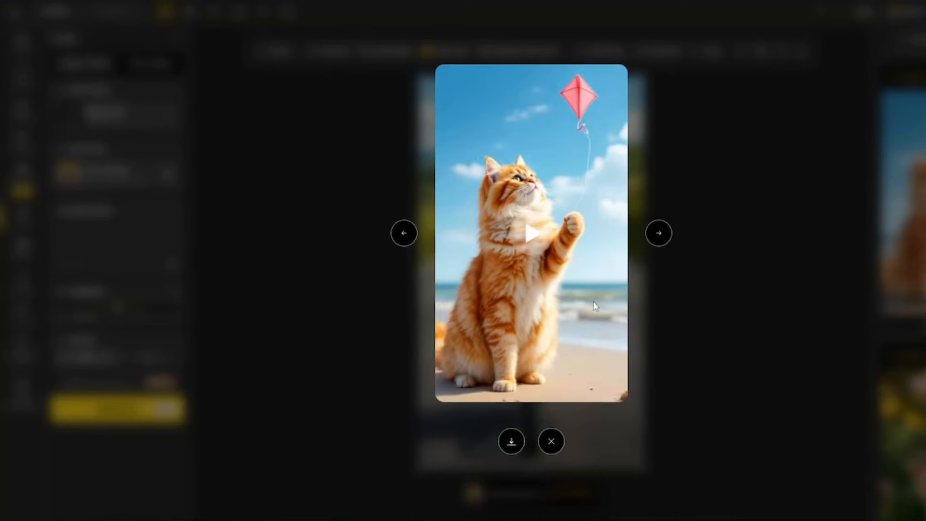
click(712, 296)
scroll(923, 303, up, 5)
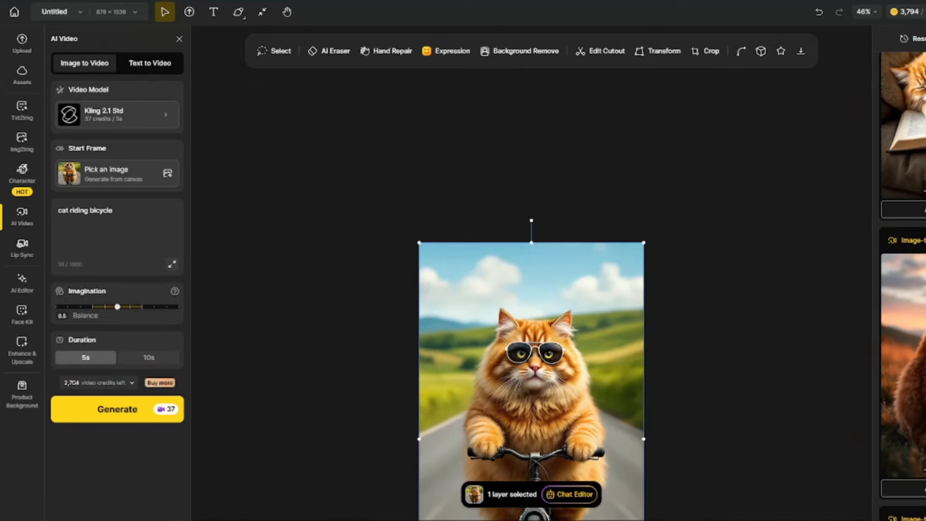
click(923, 309)
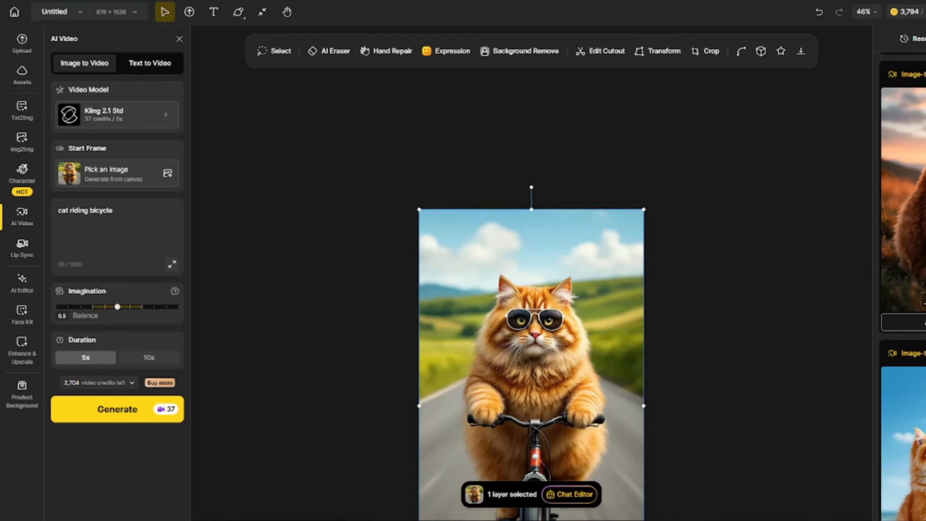
scroll(902, 290, down, 15)
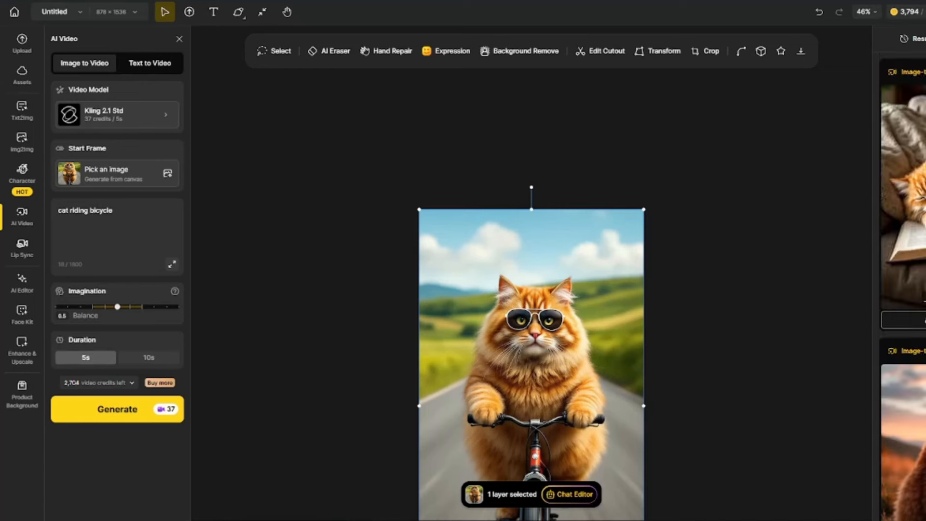
- Switch to the Downloads folder and check the saved cat clips and sound effects, selecting the bicycle horn file
key(alt+Tab)
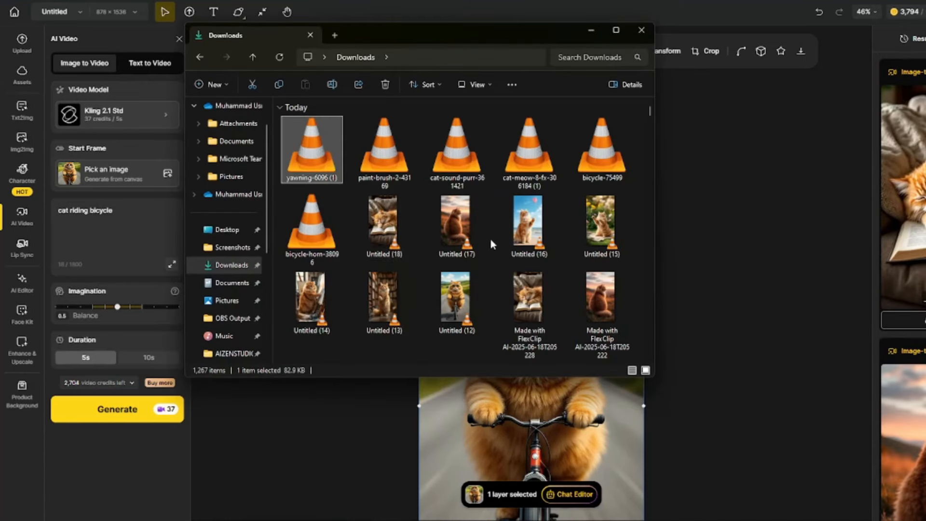
scroll(490, 238, down, 3)
click(316, 229)
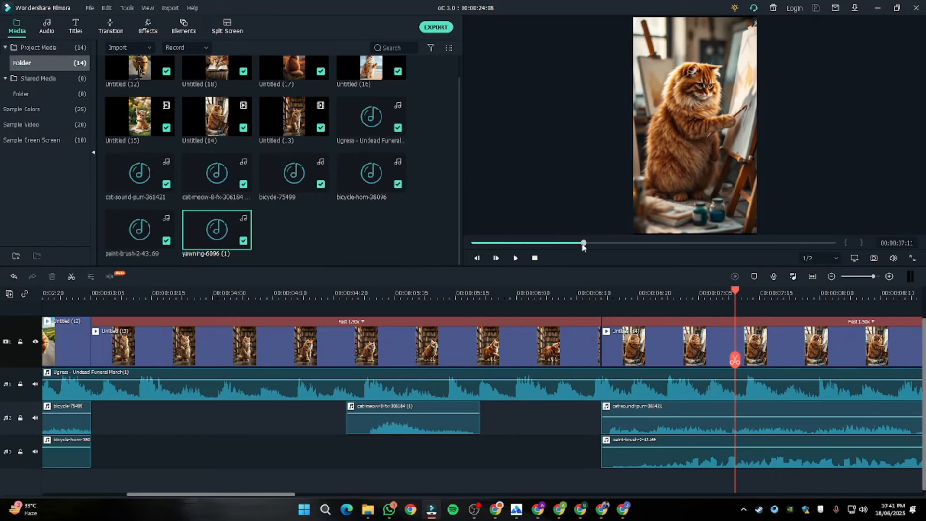
- In Filmora, fit the whole timeline in view, highlight the row of cat clips, and scrub through the edited sequence
drag(583, 247, 443, 244)
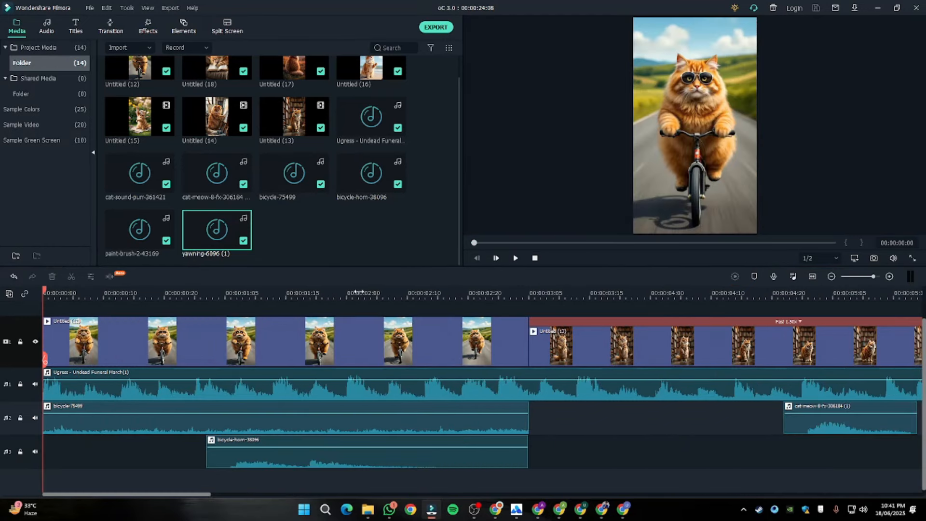
click(911, 277)
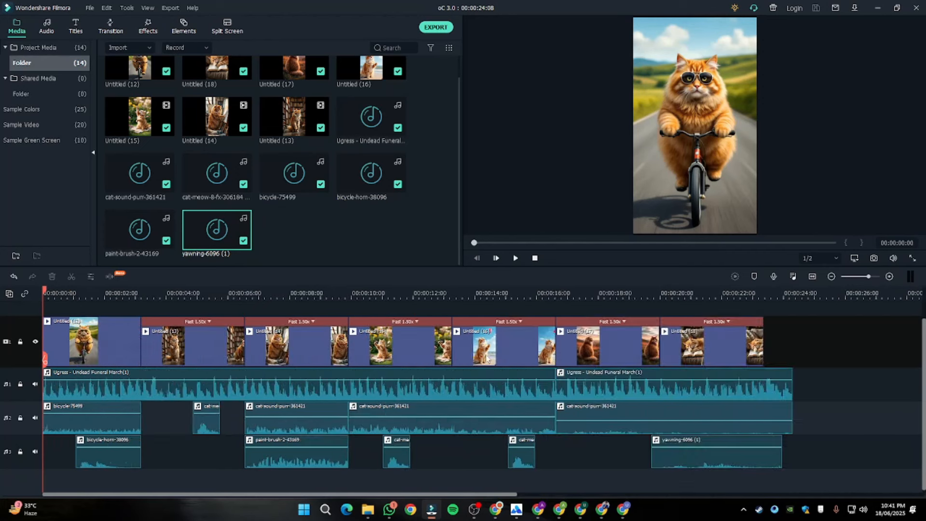
drag(791, 336, 62, 357)
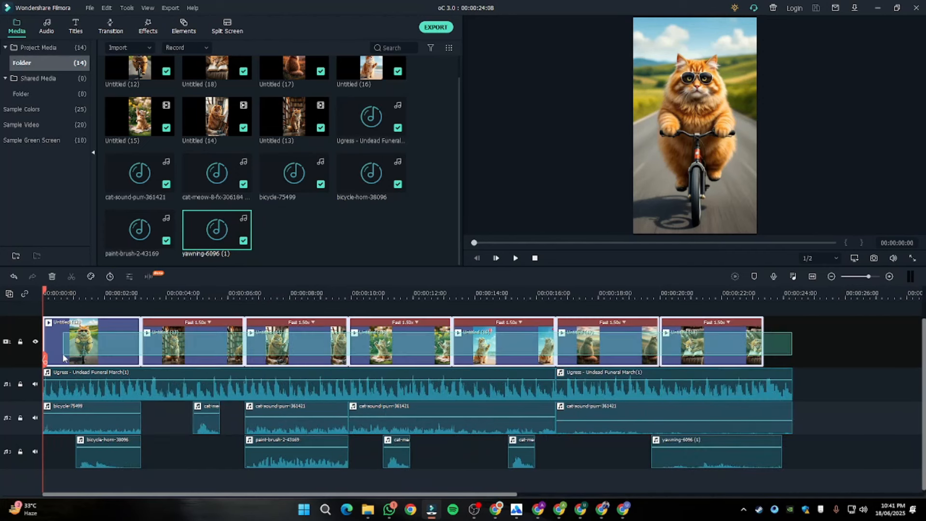
click(206, 344)
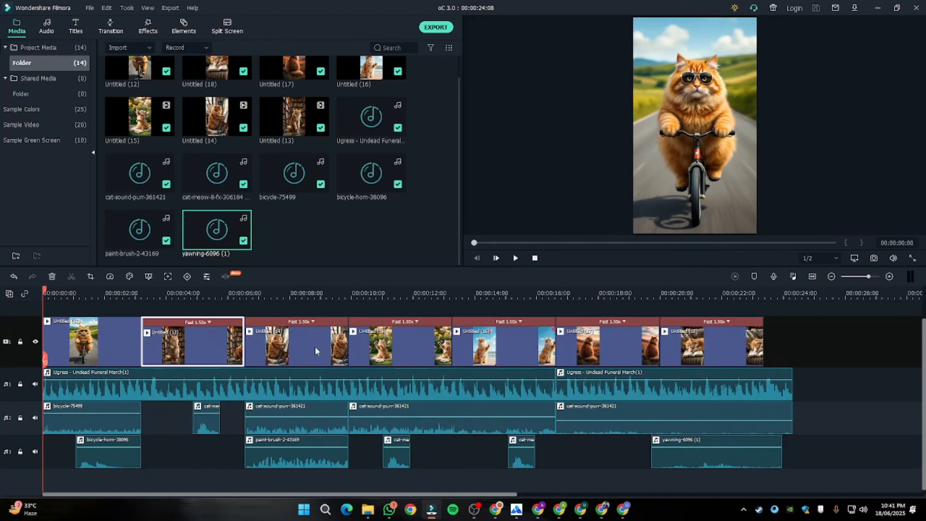
drag(474, 242, 682, 235)
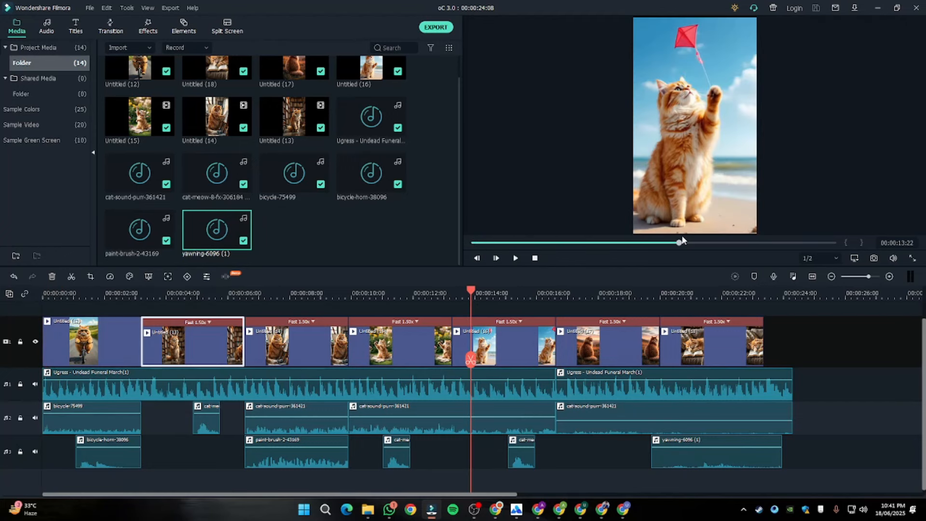
drag(624, 242, 499, 248)
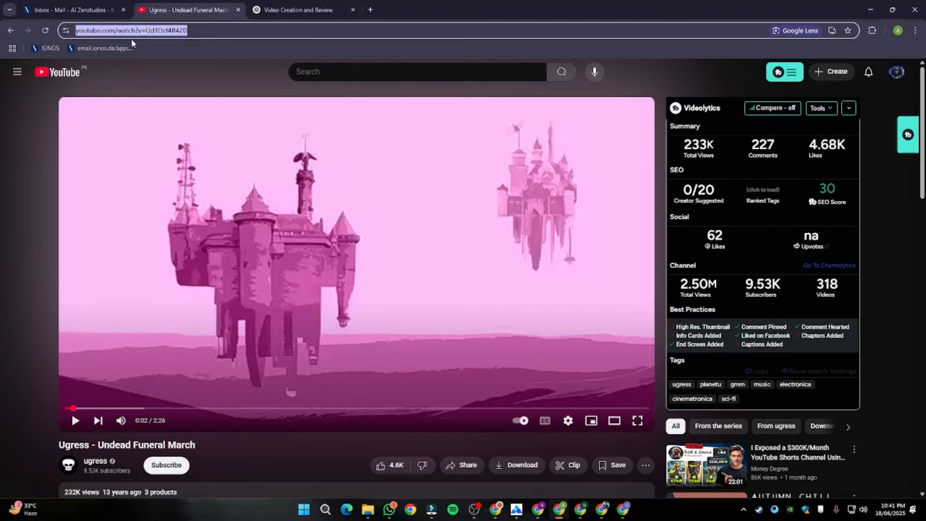
- Switch to YouTube and examine the title and address of the background music video "Ugress - Undead Funeral March"
scroll(24, 352, down, 1)
click(101, 399)
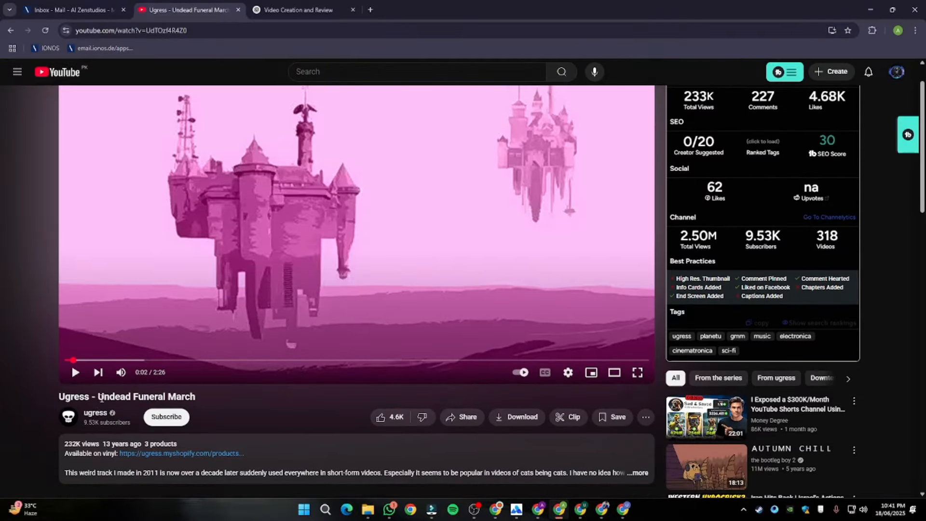
drag(125, 398, 187, 400)
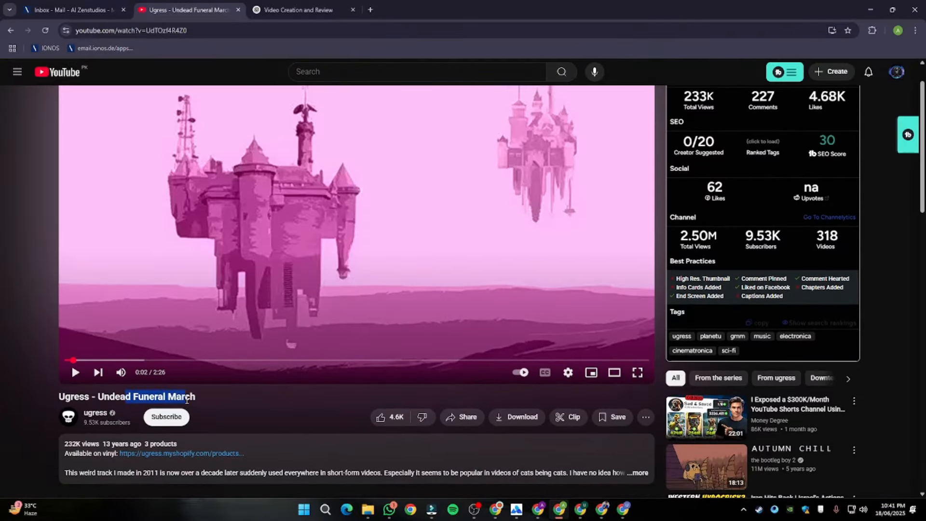
click(213, 392)
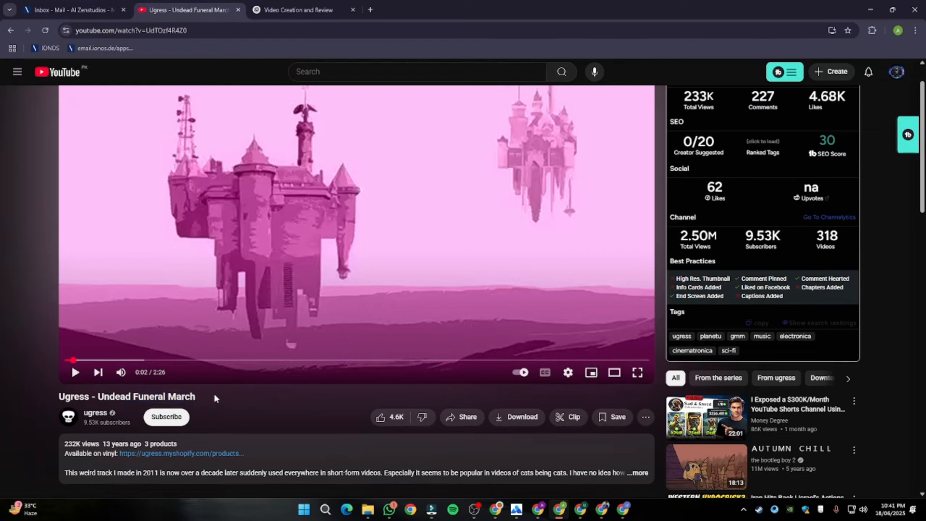
click(194, 27)
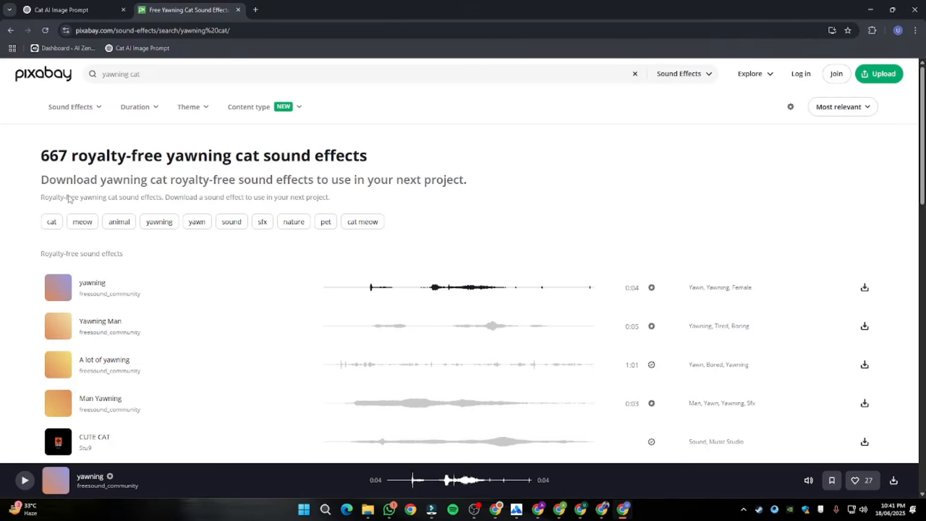
- Go back from Pixabay's yawning cat sounds to the earlier Google searches for brush painting and cat sound effects, highlighting their search terms
click(11, 30)
click(10, 30)
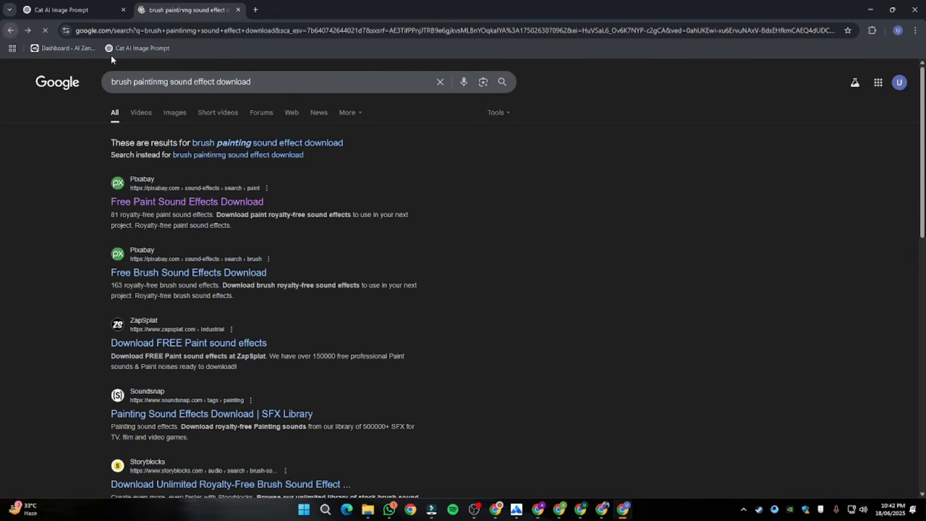
drag(164, 81, 71, 57)
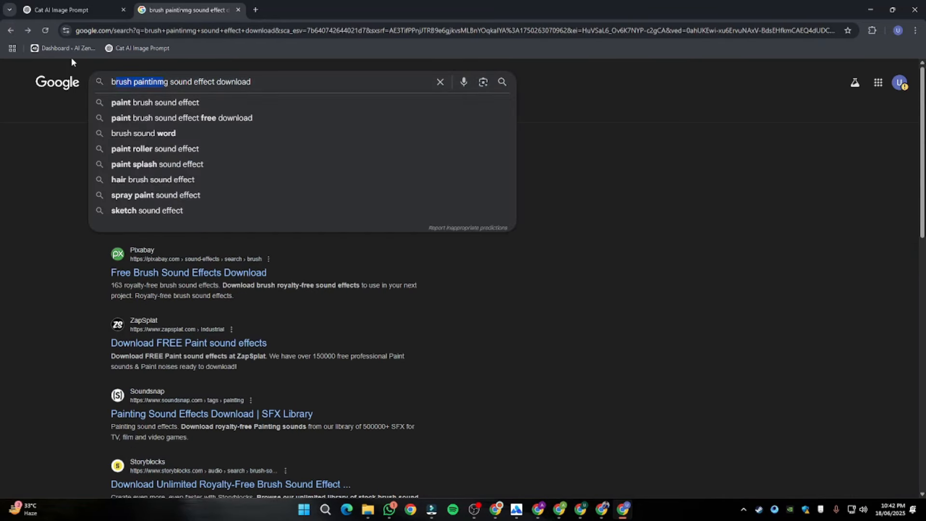
click(10, 30)
drag(144, 82, 65, 59)
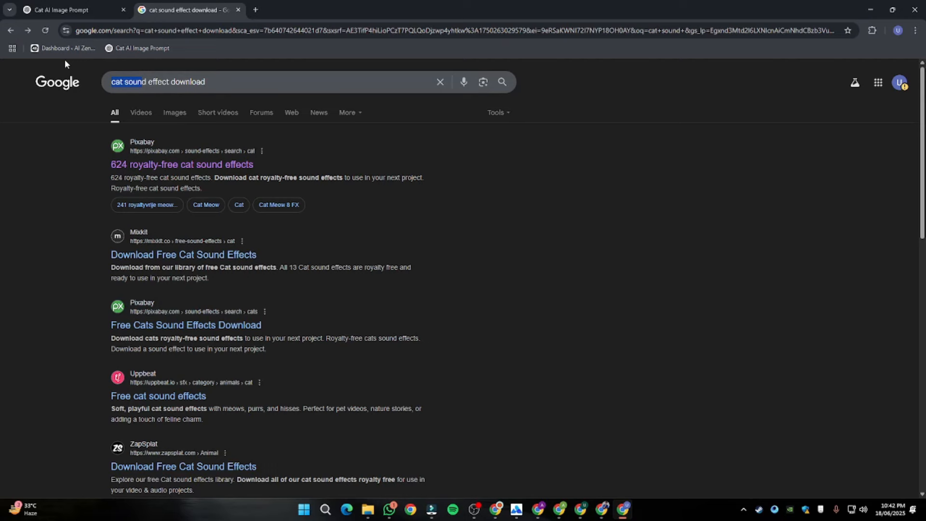
- Return to the earlier bicycle sound effect search and open Pixabay's bicycle sound effects page
click(12, 31)
drag(164, 81, 111, 80)
click(207, 166)
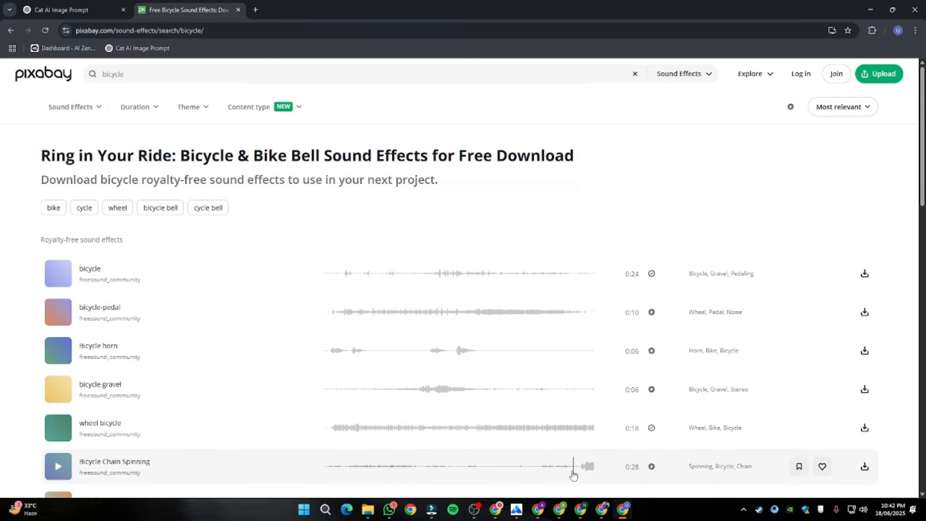
- Switch back to Filmora, highlight the music and sound effect clips on the audio tracks, and clear the selection
click(432, 515)
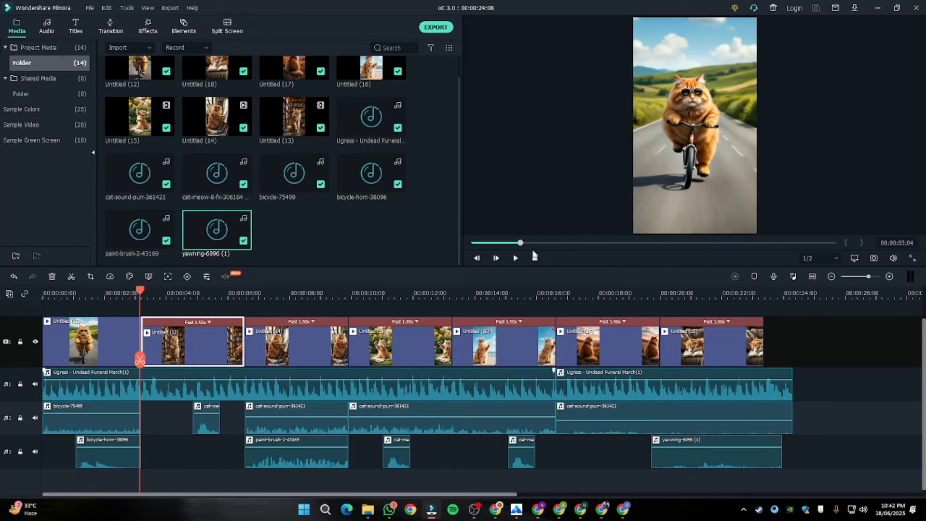
drag(831, 389, 60, 461)
click(121, 491)
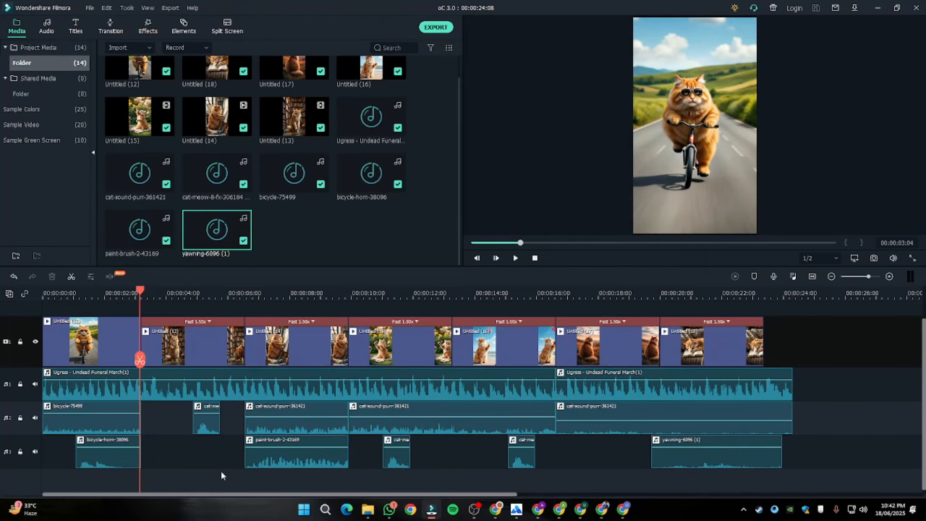
- Review the local MP4 export settings, close them without exporting, and move the playhead back to the timeline's start
scroll(255, 468, down, 1)
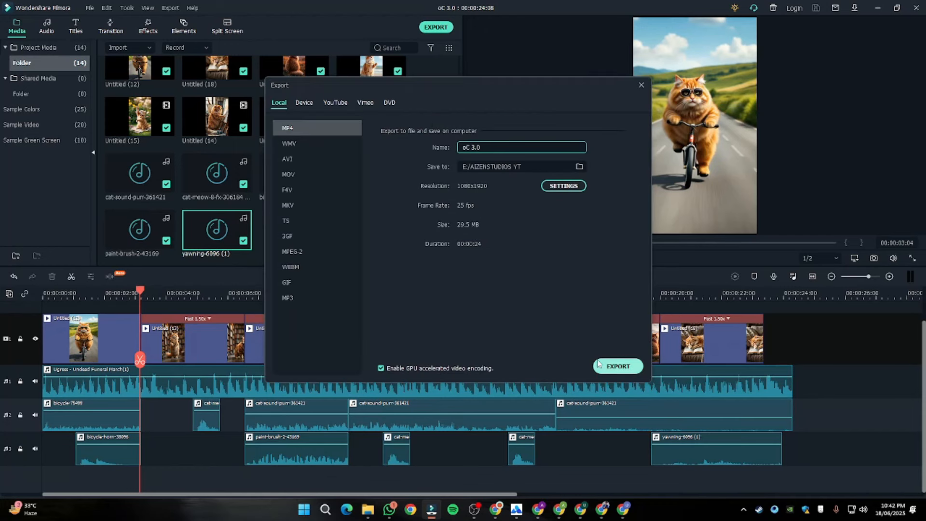
click(640, 86)
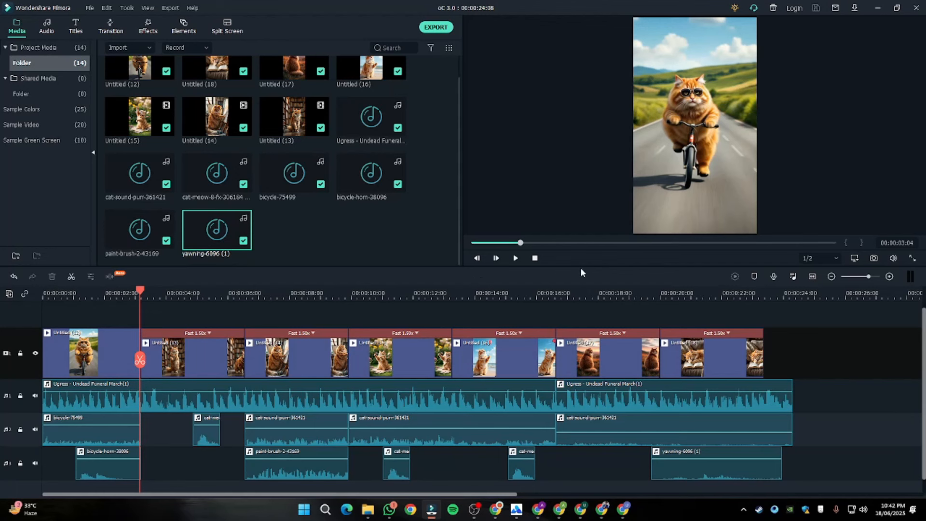
drag(524, 245, 472, 245)
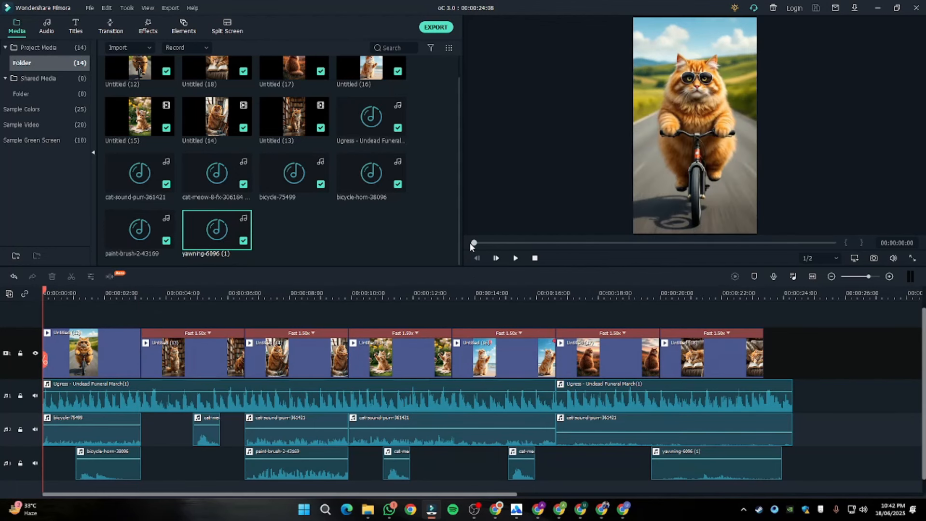